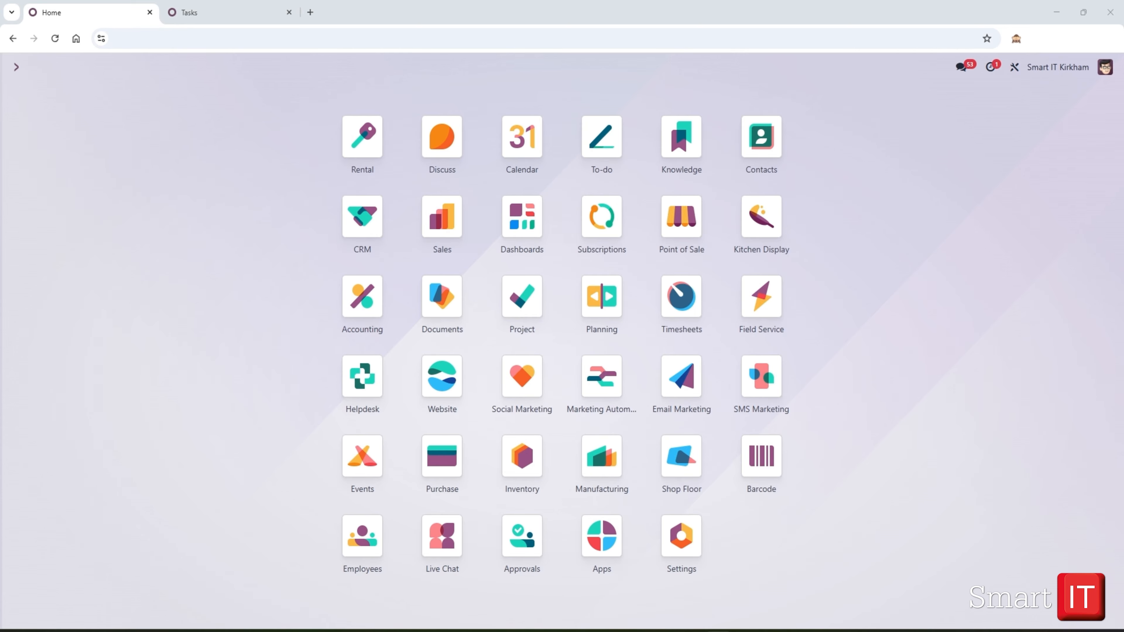
# Open the Email activity type from the Project configuration
pyautogui.click(522, 305)
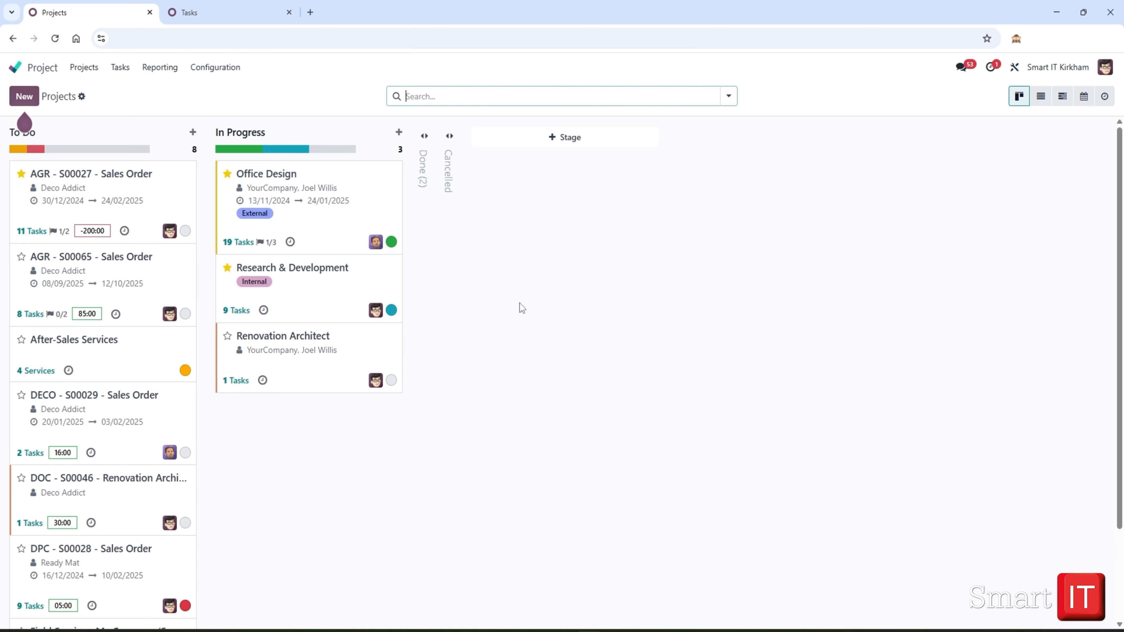
pyautogui.click(207, 69)
pyautogui.click(228, 158)
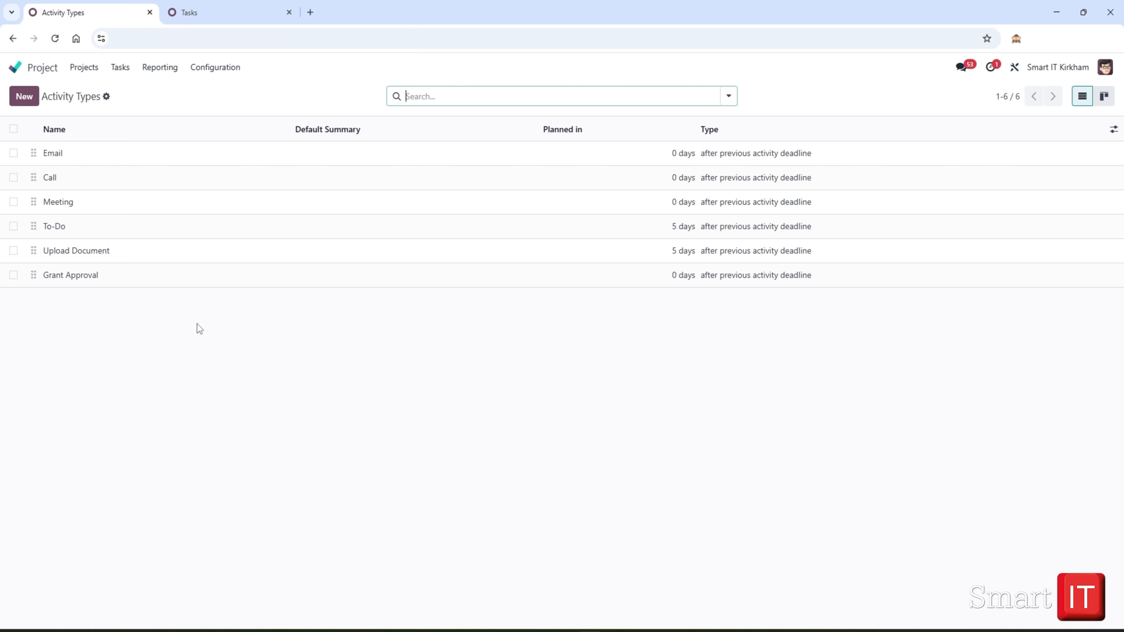
pyautogui.click(55, 155)
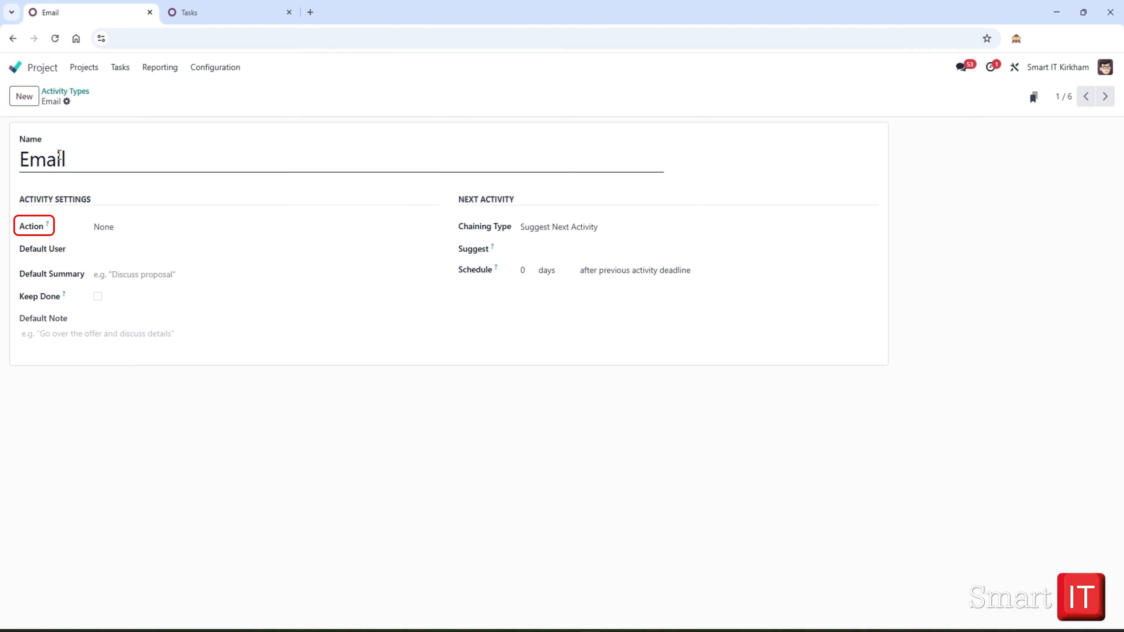
# Examine the Action, Default User, Default Summary and Chaining Type options of the Email activity type
pyautogui.click(109, 228)
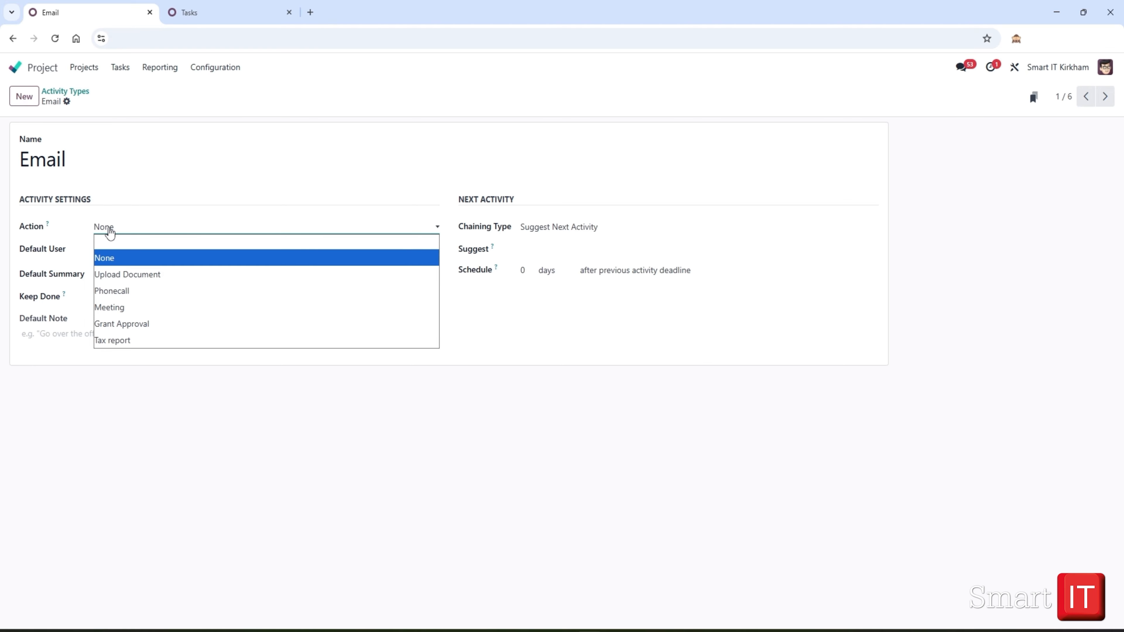
pyautogui.click(110, 231)
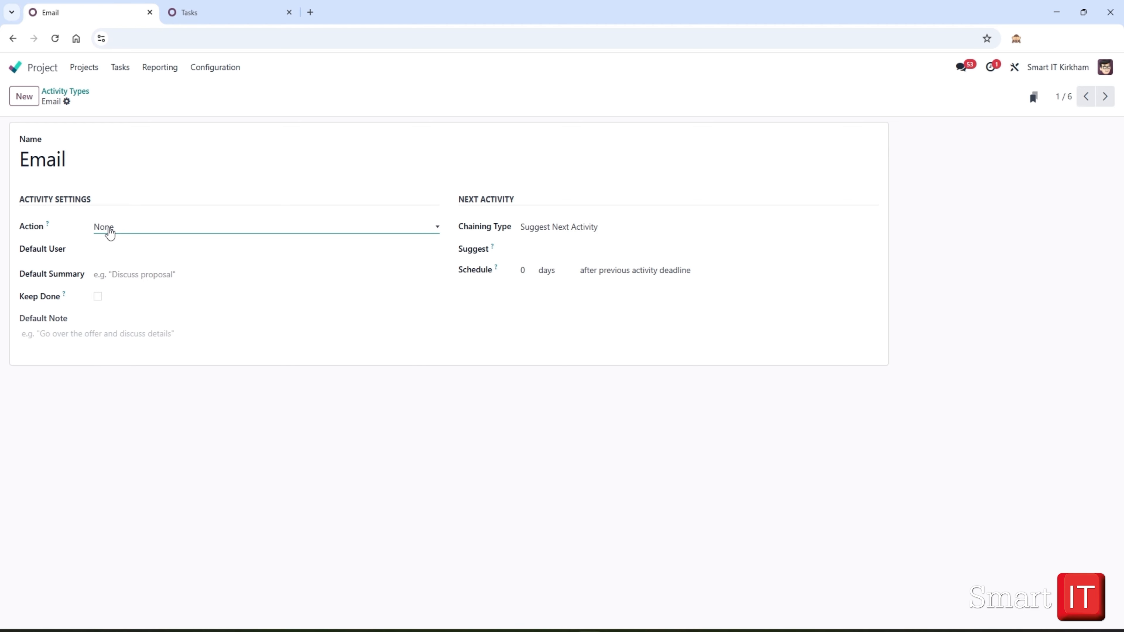
pyautogui.click(102, 251)
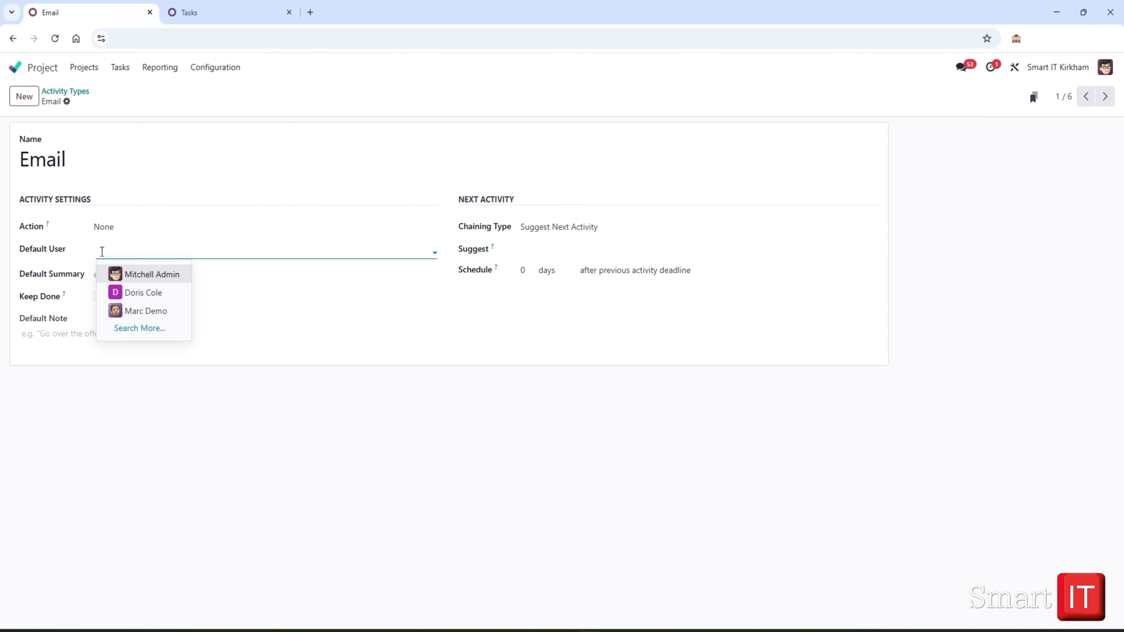
pyautogui.click(102, 252)
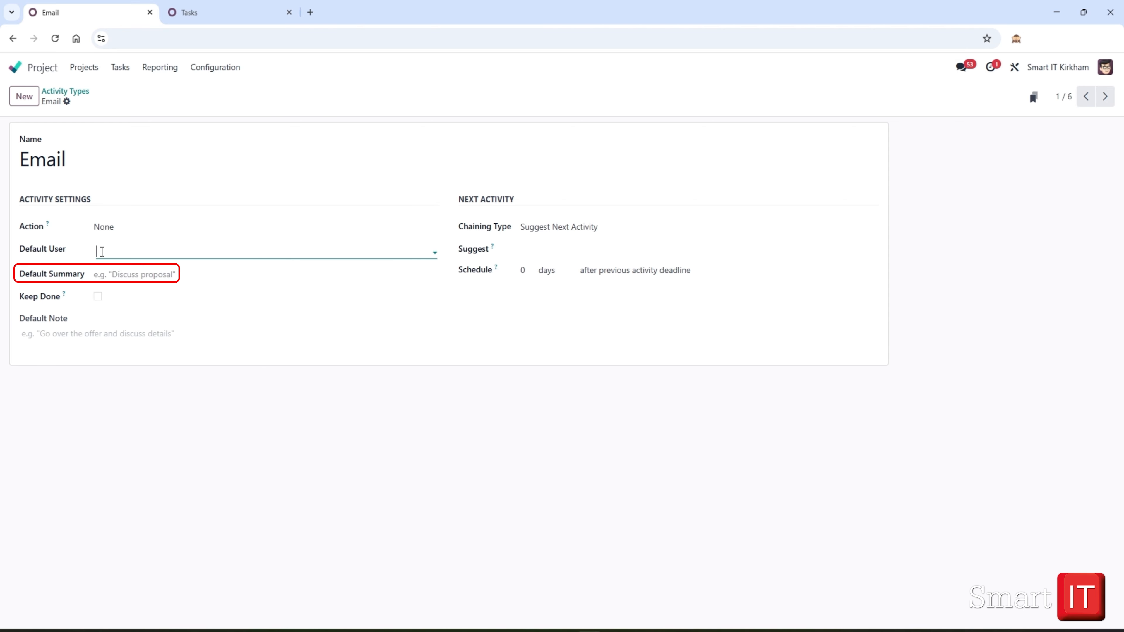
pyautogui.click(100, 279)
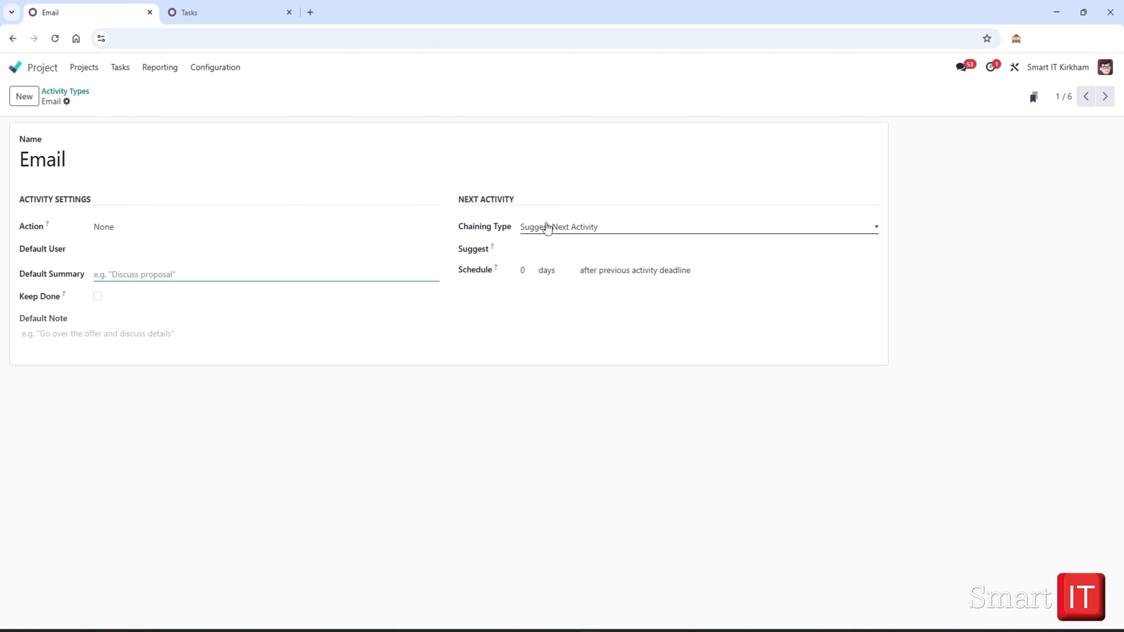
pyautogui.click(547, 230)
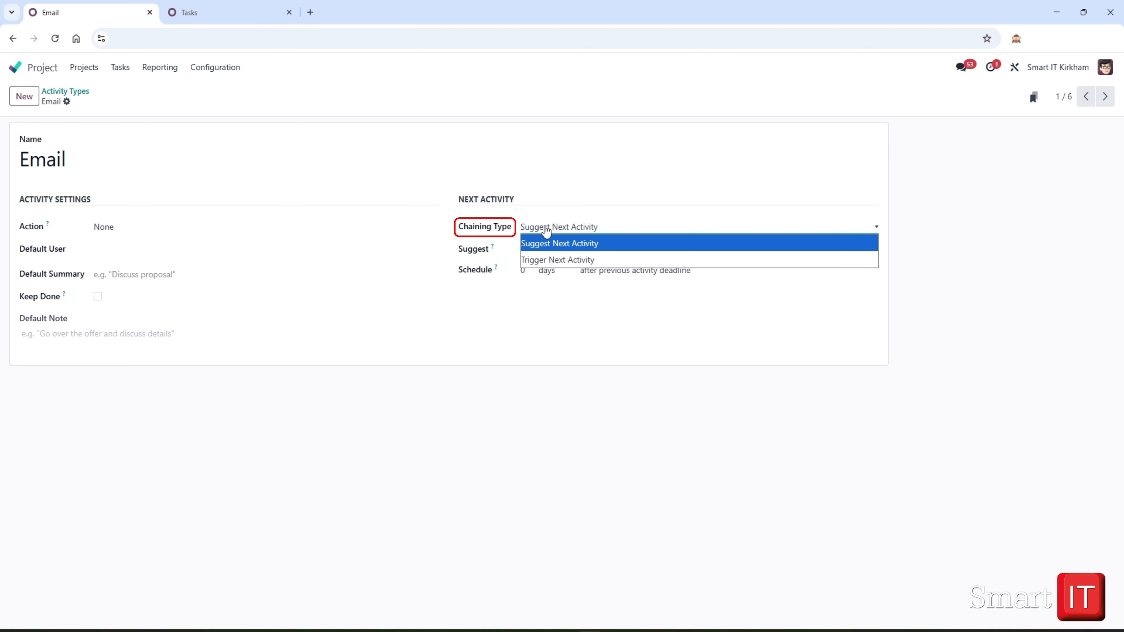
pyautogui.click(547, 231)
# Suggest Call as the next activity after Email, schedule it 2 days after the previous activity deadline, and move to the next activity type
pyautogui.click(532, 248)
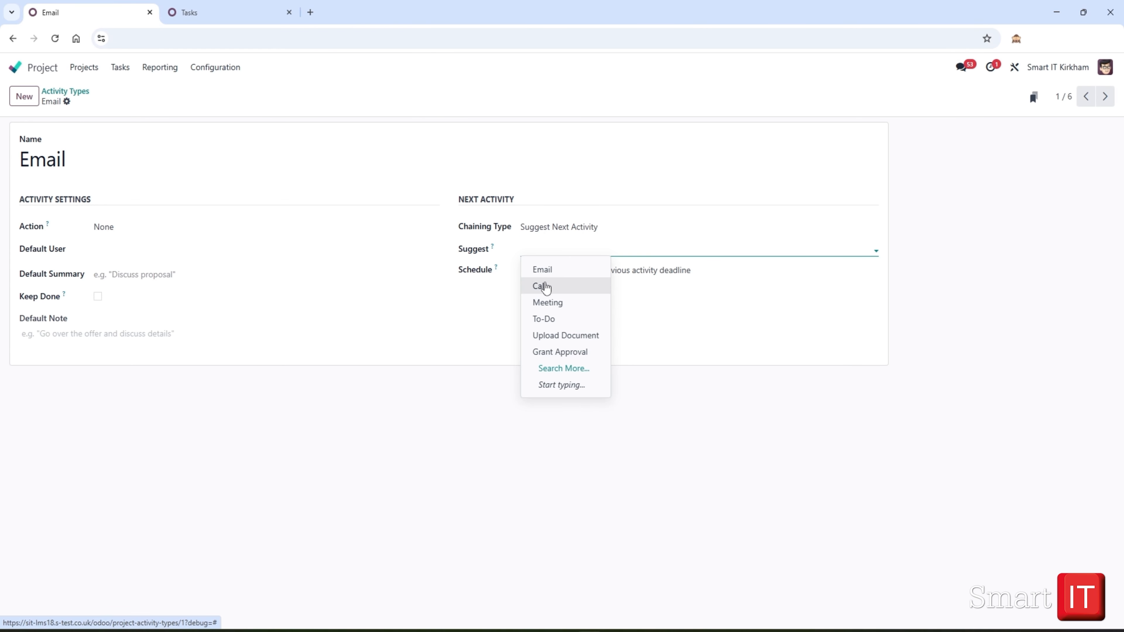
pyautogui.click(546, 287)
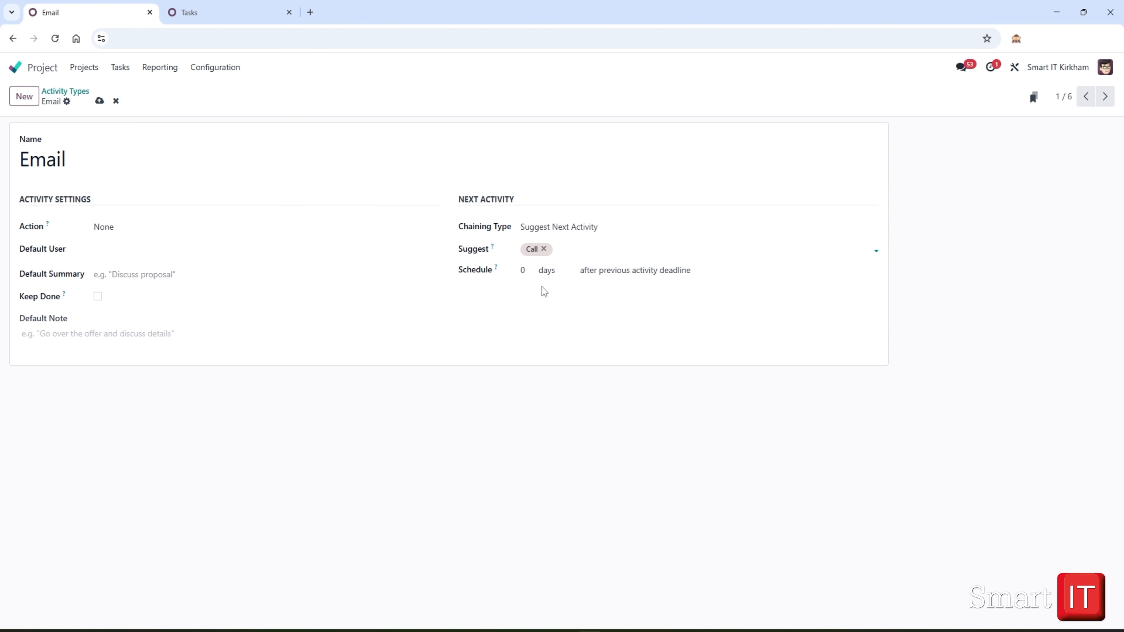
pyautogui.click(524, 270)
pyautogui.doubleClick(525, 270)
pyautogui.write('2')
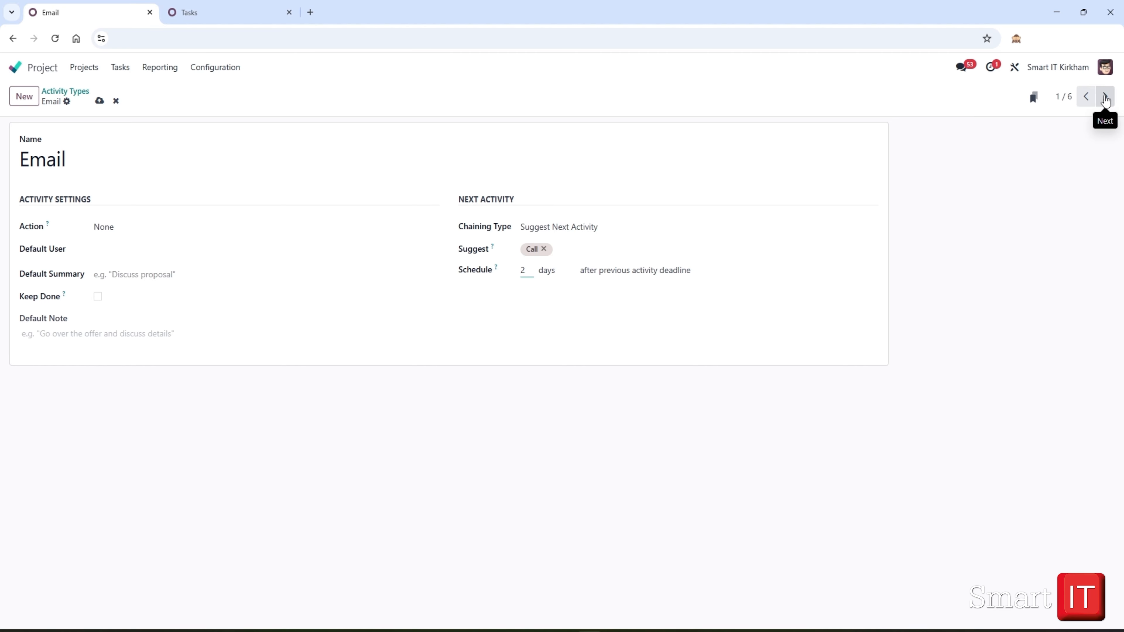
pyautogui.click(1106, 98)
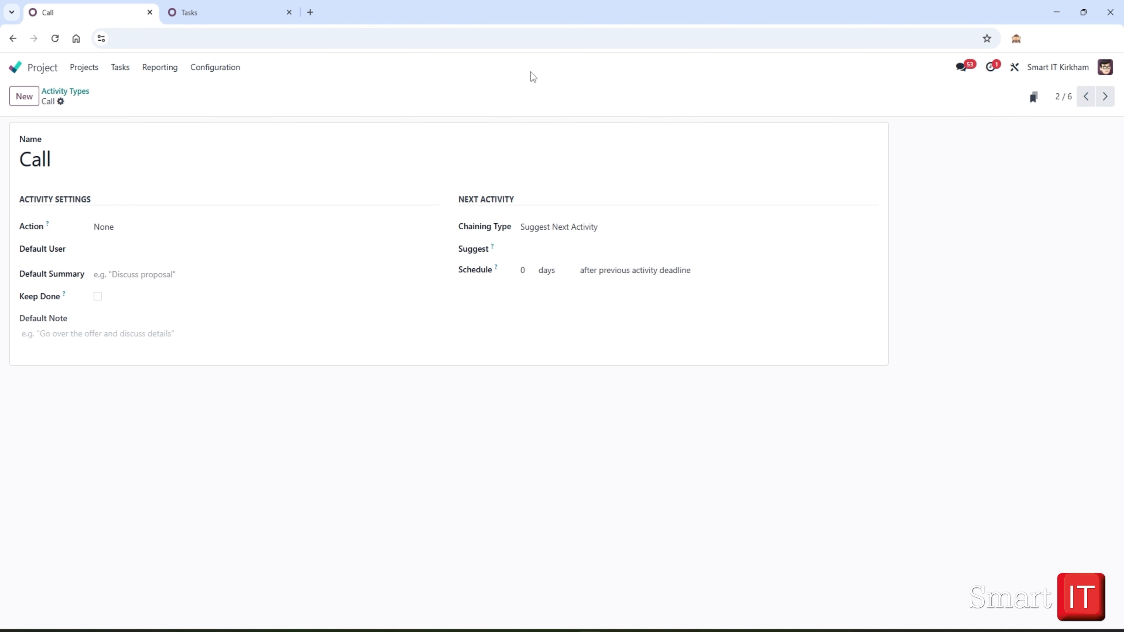
pyautogui.click(70, 95)
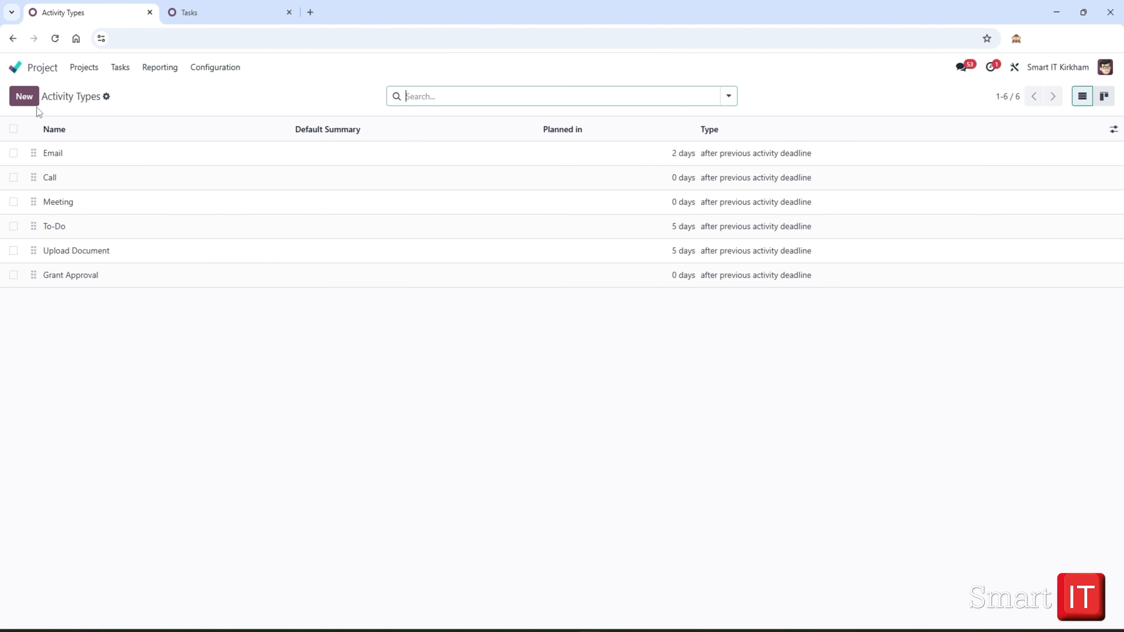
pyautogui.click(19, 100)
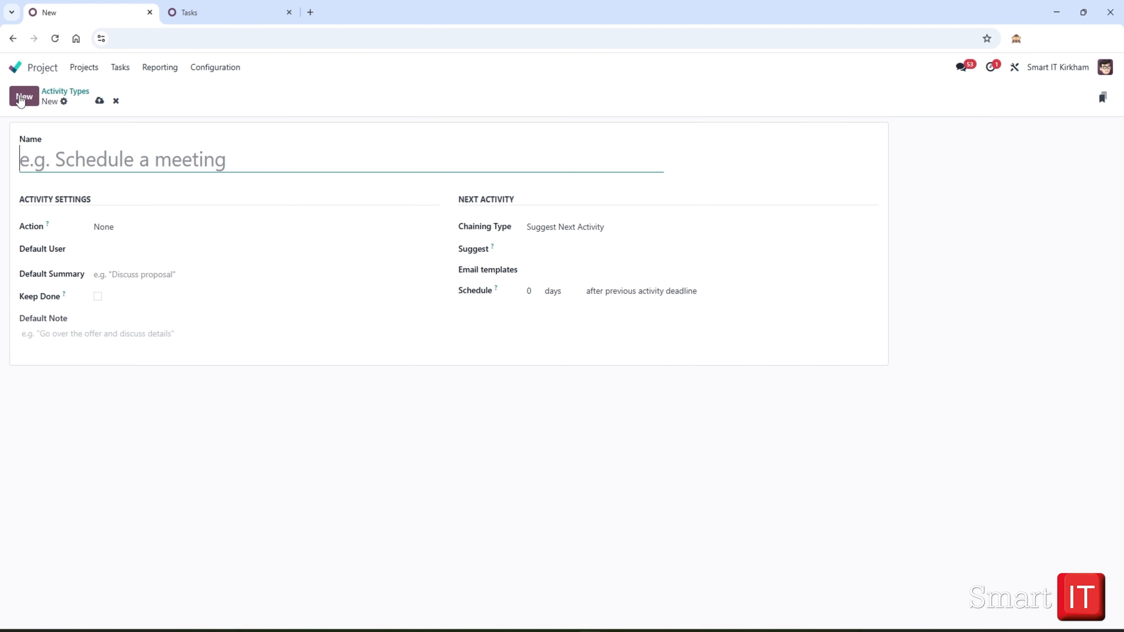
pyautogui.click(116, 101)
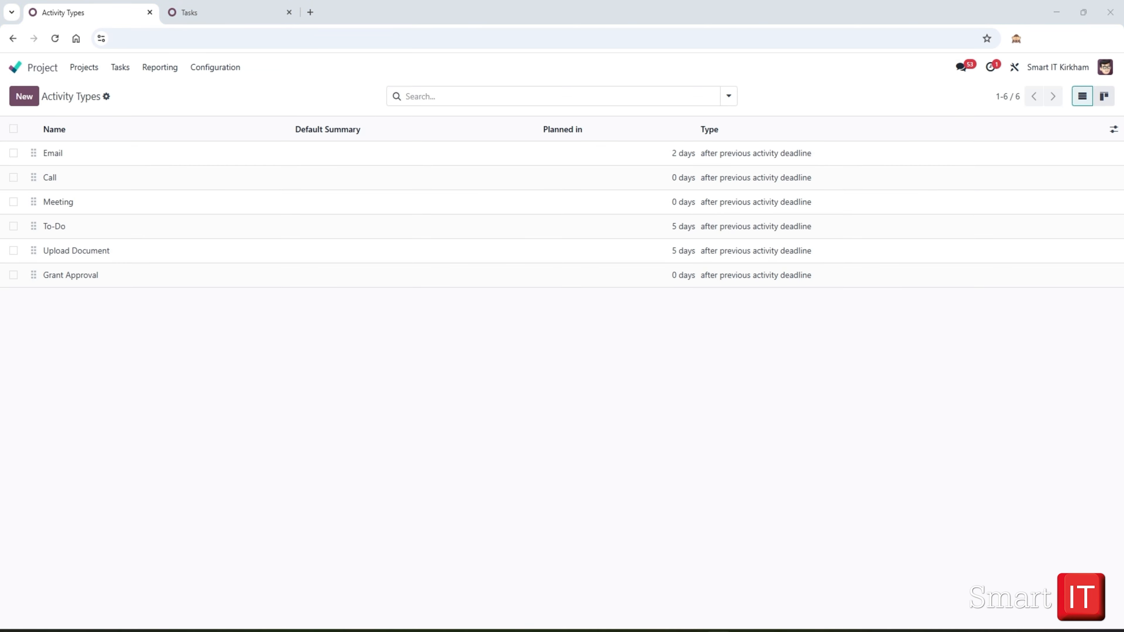
# Create a new activity plan for tasks named Implementation
pyautogui.click(212, 67)
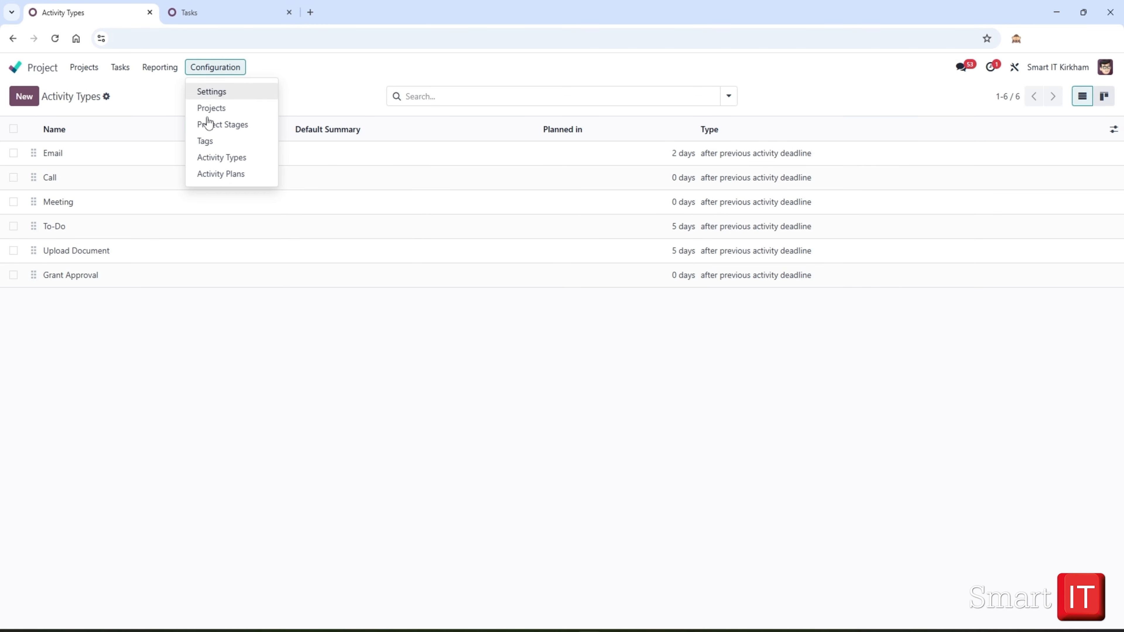
pyautogui.click(234, 174)
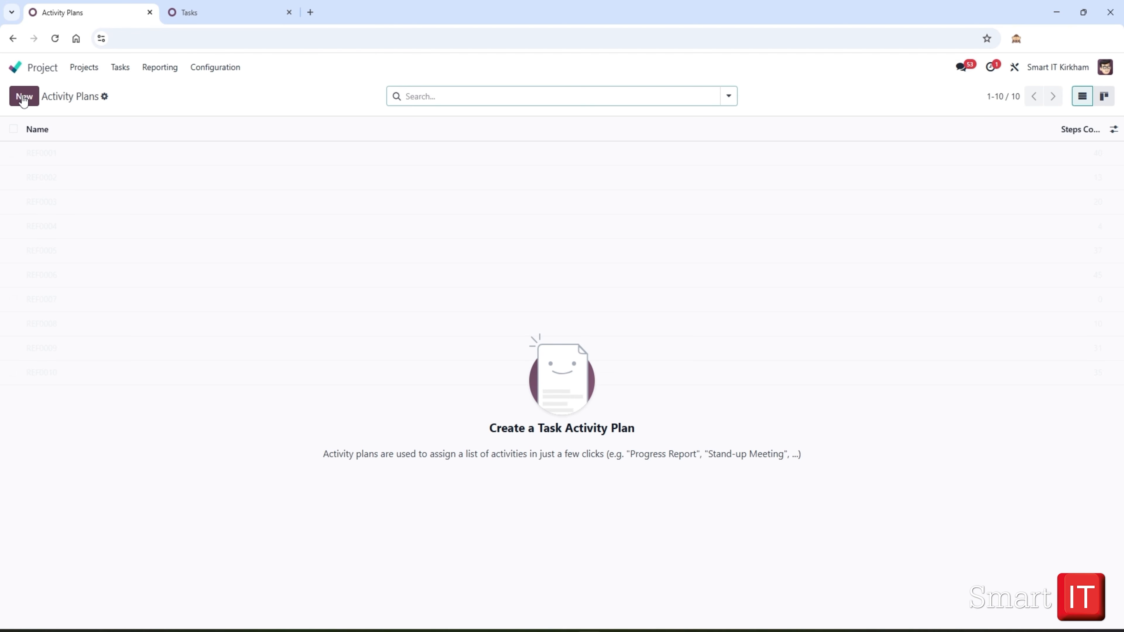
pyautogui.click(24, 98)
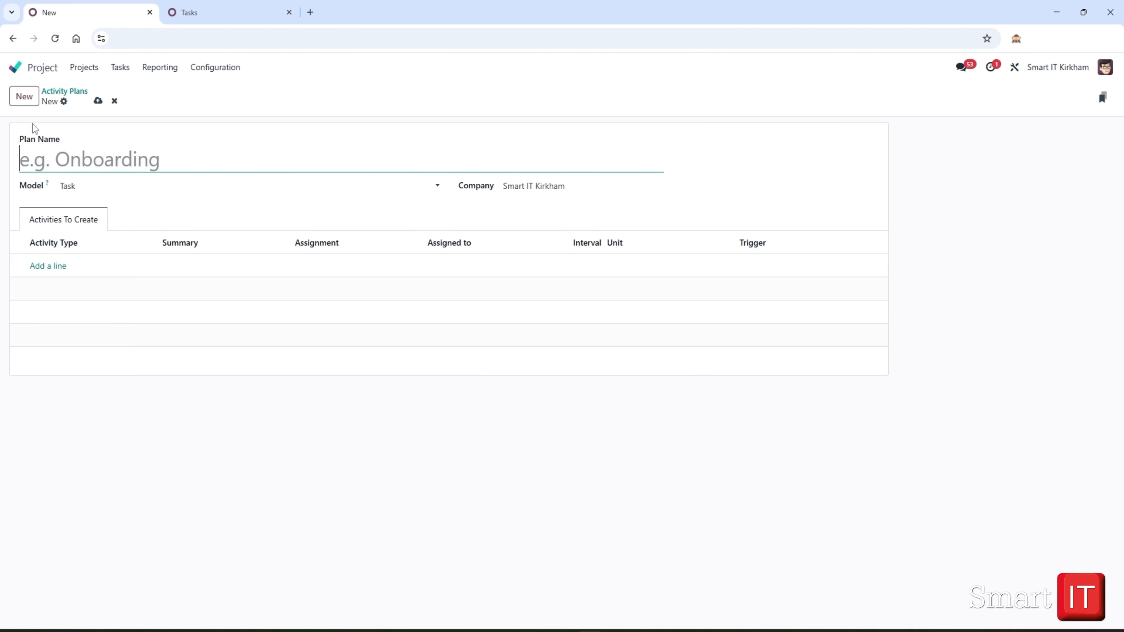
pyautogui.write('Imp')
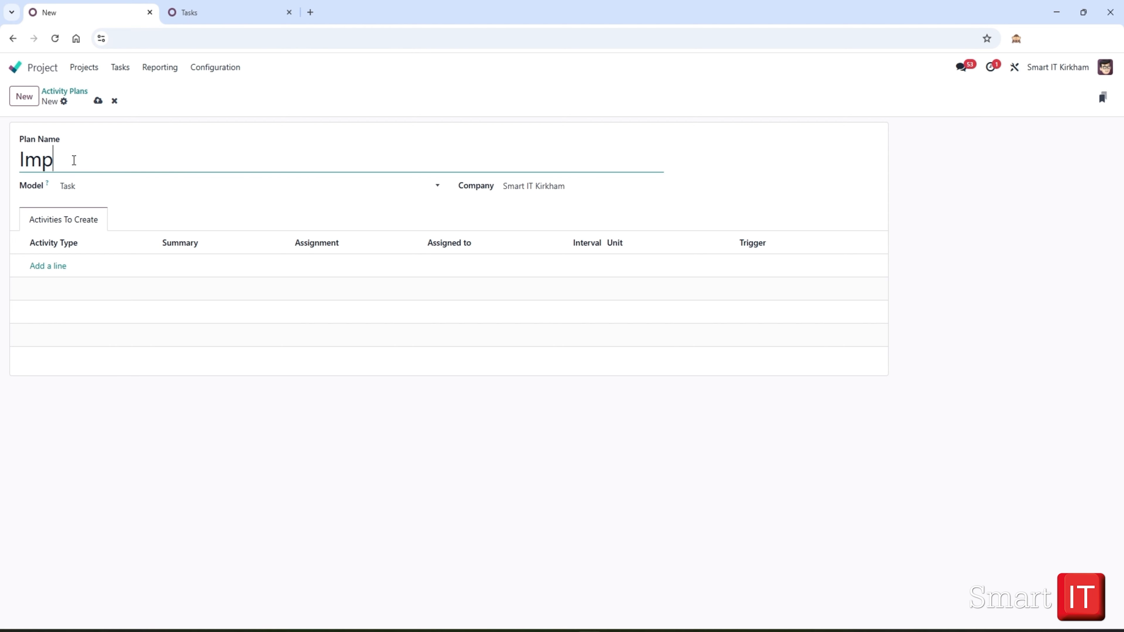
pyautogui.write('lementation')
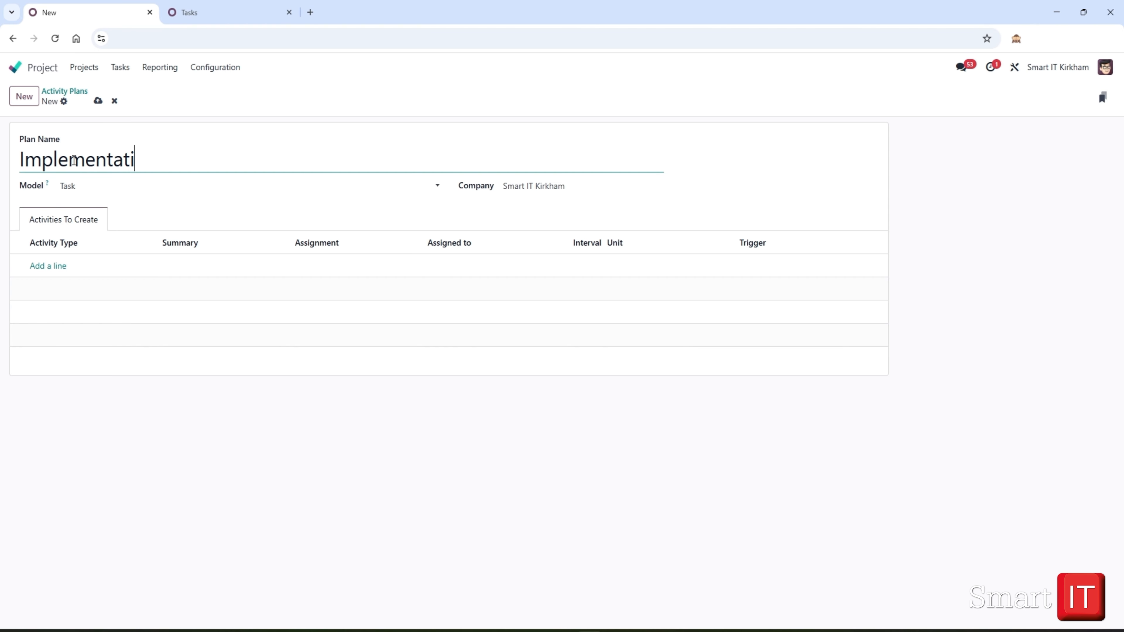
# Add a Meeting activity and an Email activity to the Implementation plan and save it
pyautogui.click(39, 266)
pyautogui.write('m')
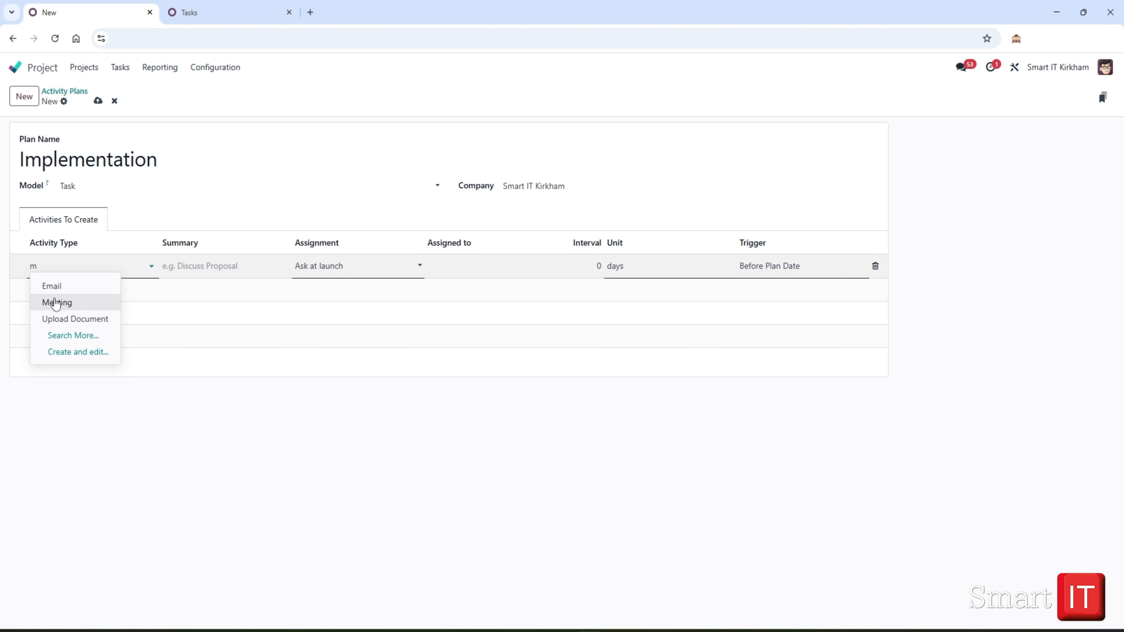
pyautogui.click(56, 302)
pyautogui.click(36, 295)
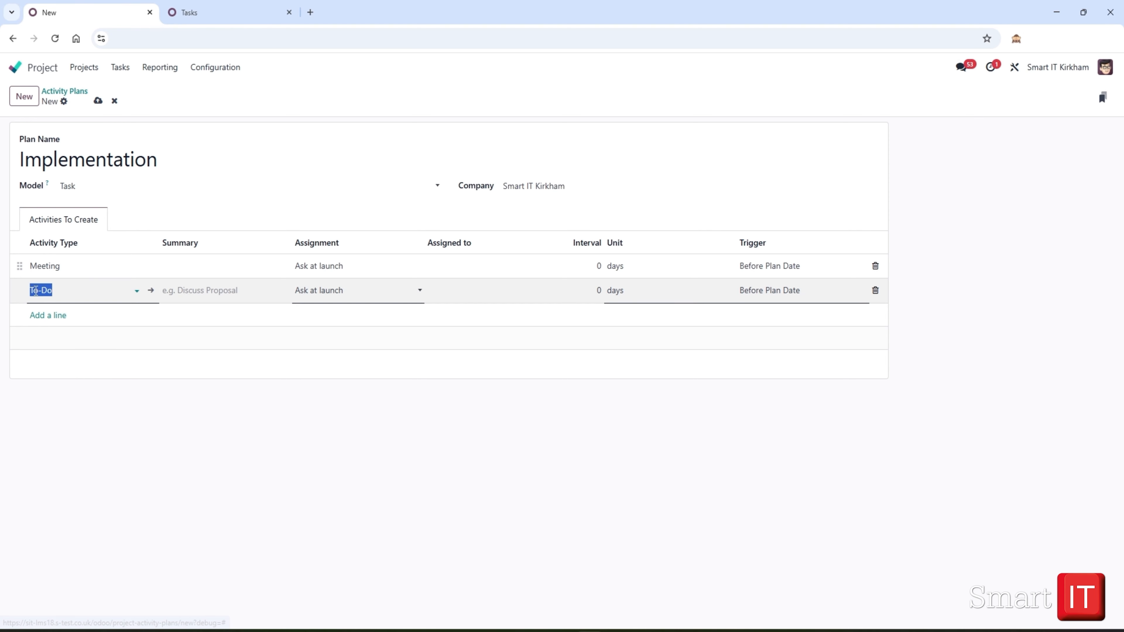
pyautogui.write('e')
pyautogui.click(54, 312)
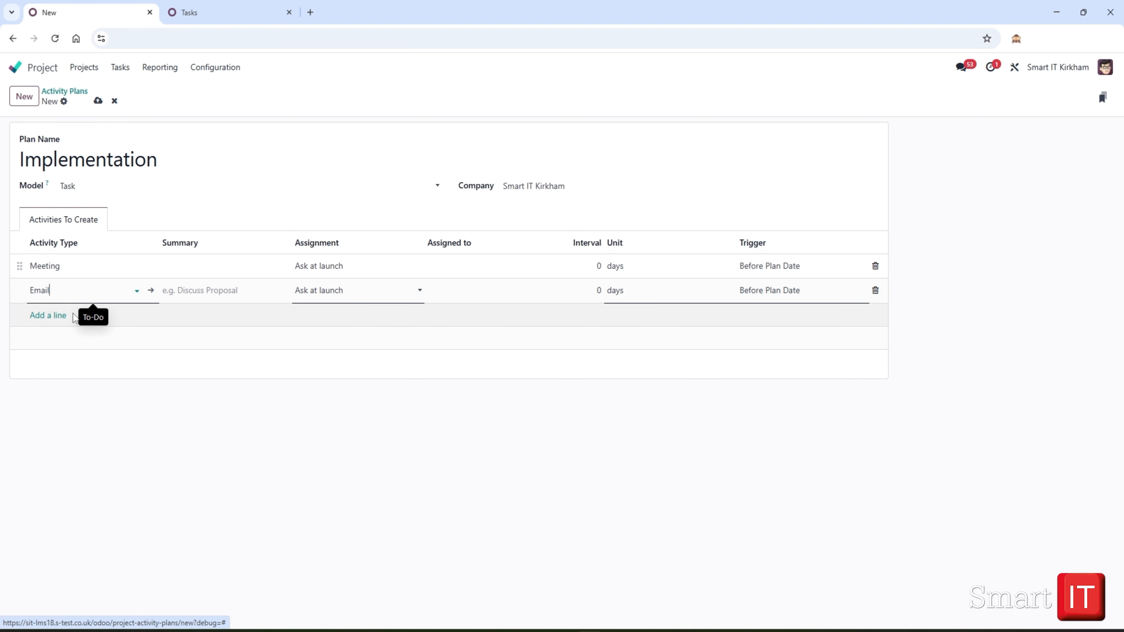
pyautogui.click(98, 102)
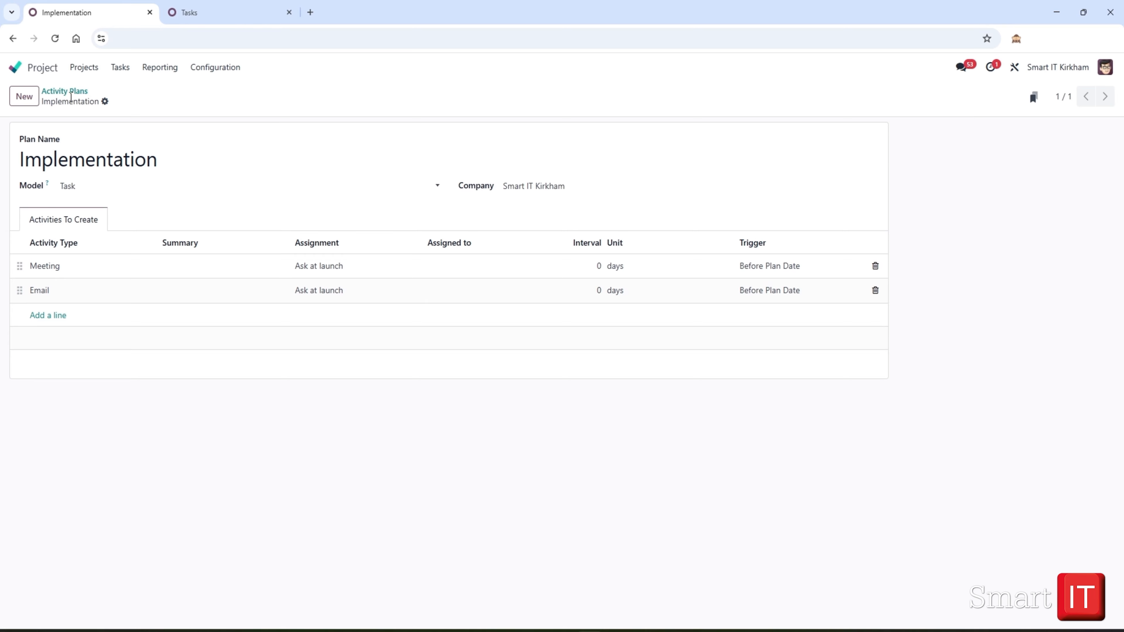
# Open the Room 2: Decoration task in the Office Design project
pyautogui.click(90, 73)
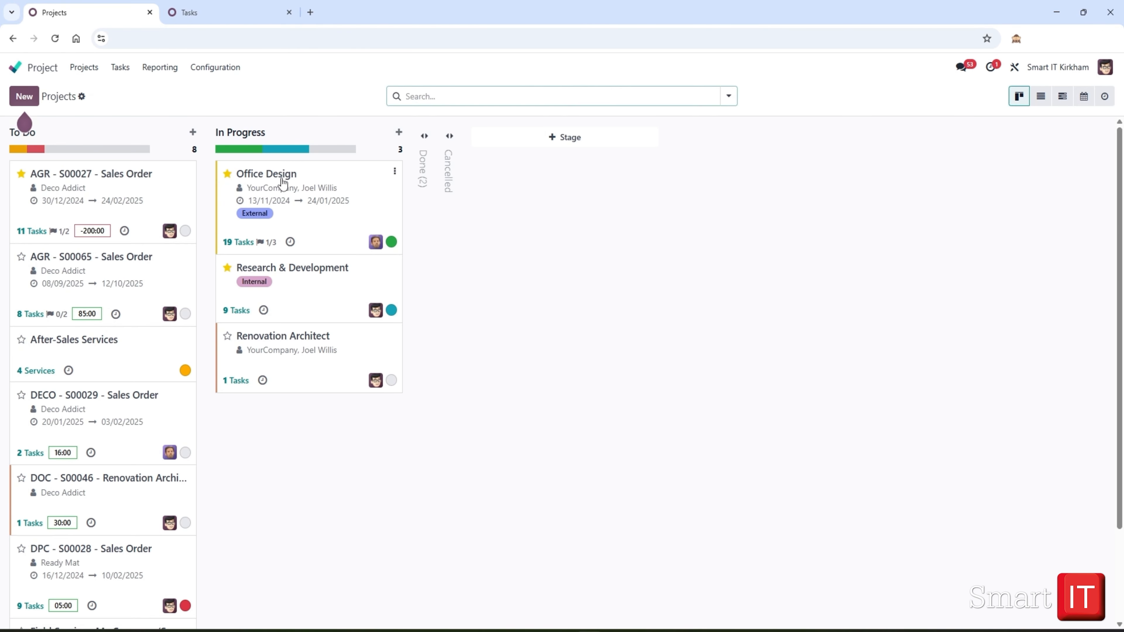
pyautogui.click(284, 182)
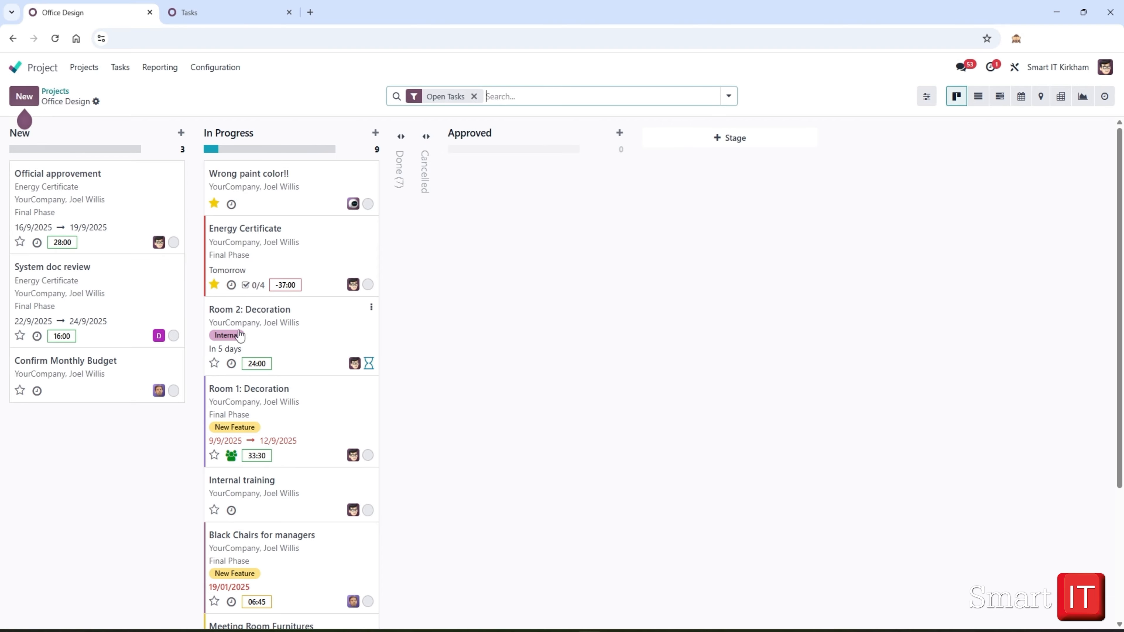
pyautogui.click(259, 311)
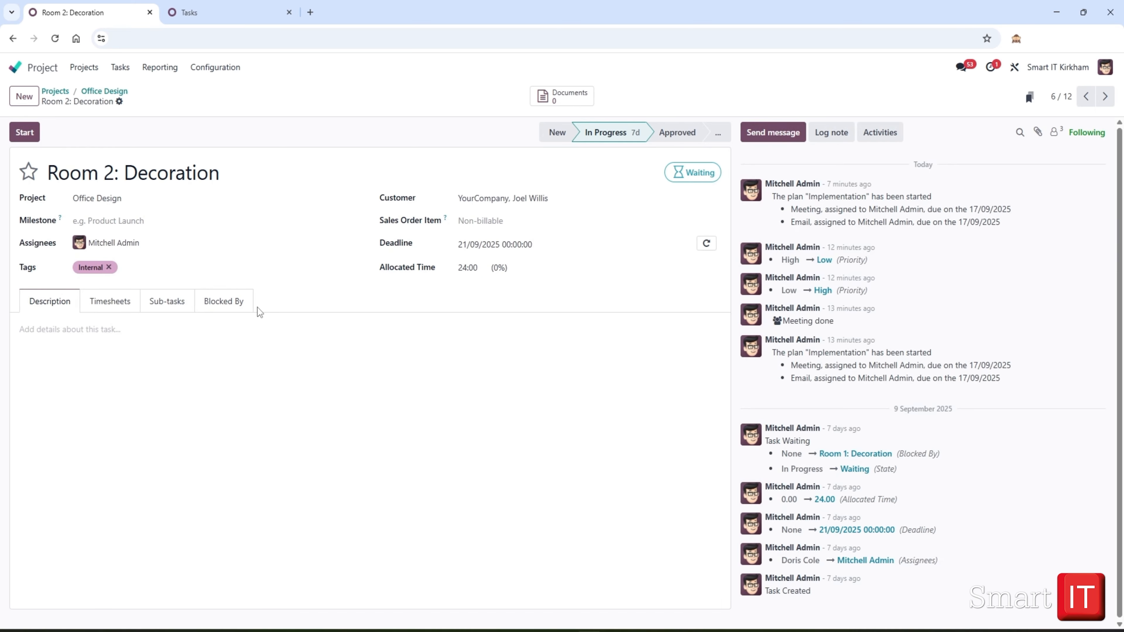
# Schedule the Implementation plan on the Room 2: Decoration task with a plan date of 17 September 2025
pyautogui.click(878, 133)
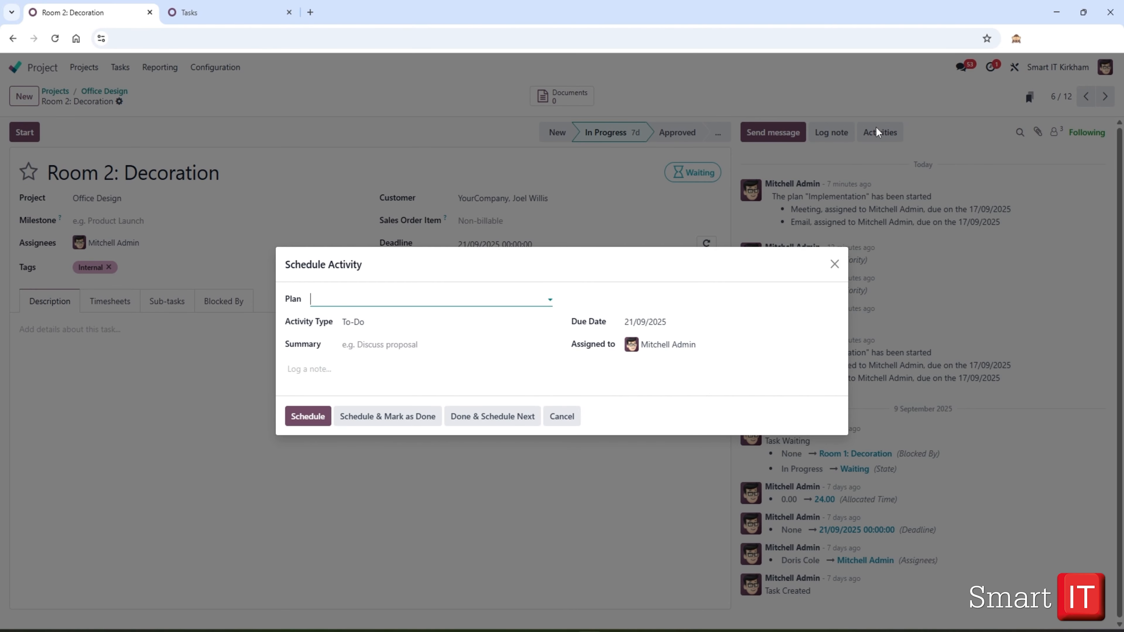
pyautogui.write('imole')
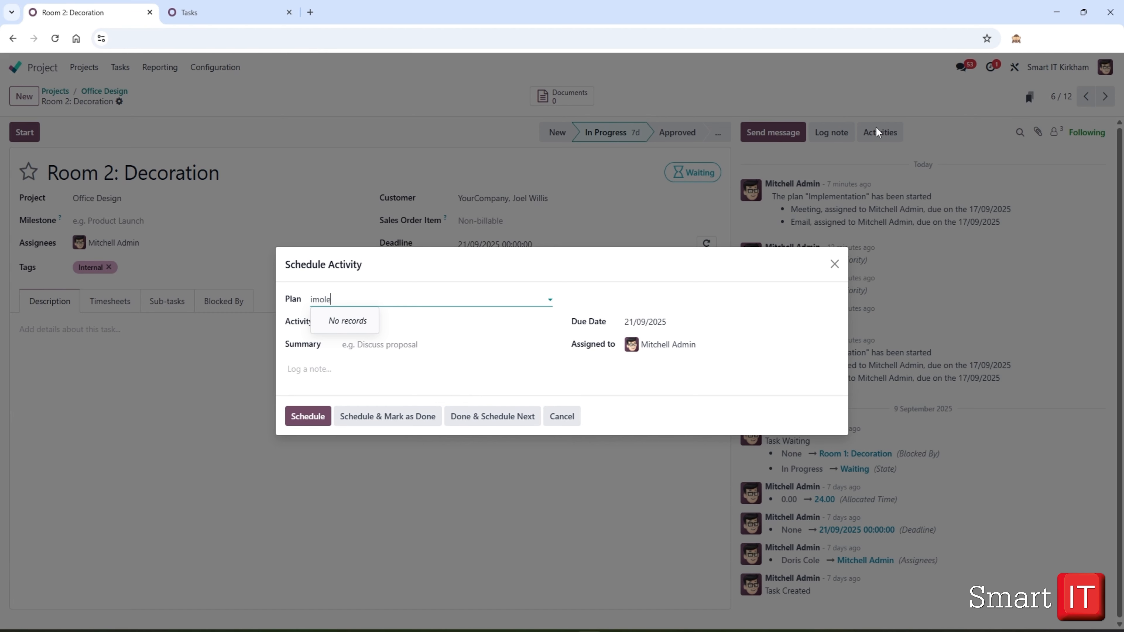
pyautogui.press('BackSpace')
pyautogui.press('BackSpace')
pyautogui.write('p')
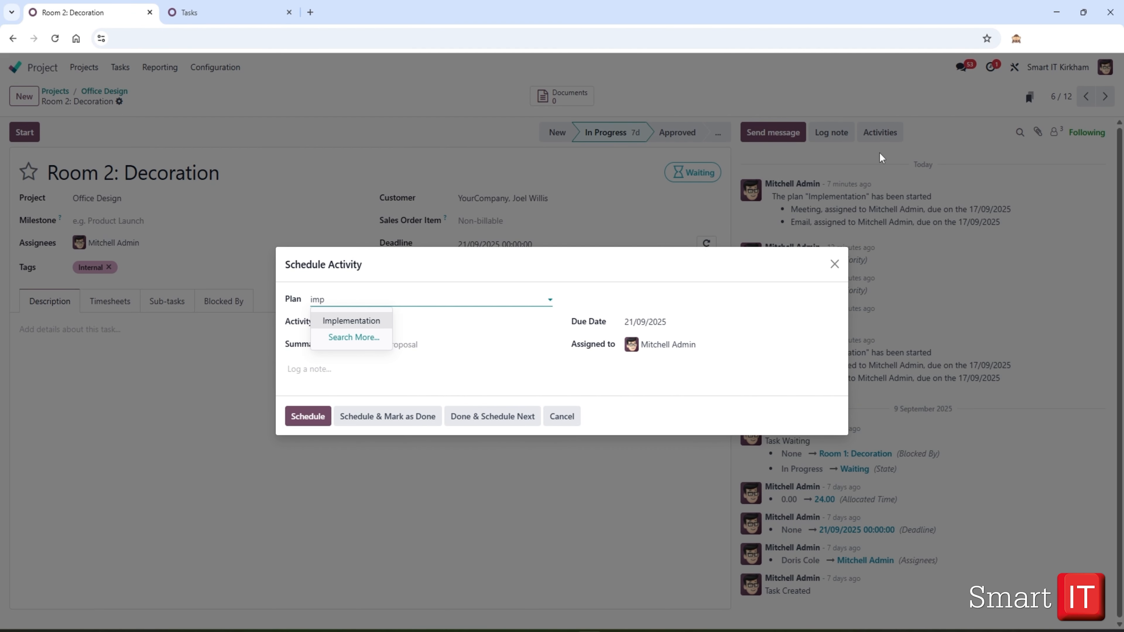
pyautogui.click(349, 322)
pyautogui.click(390, 338)
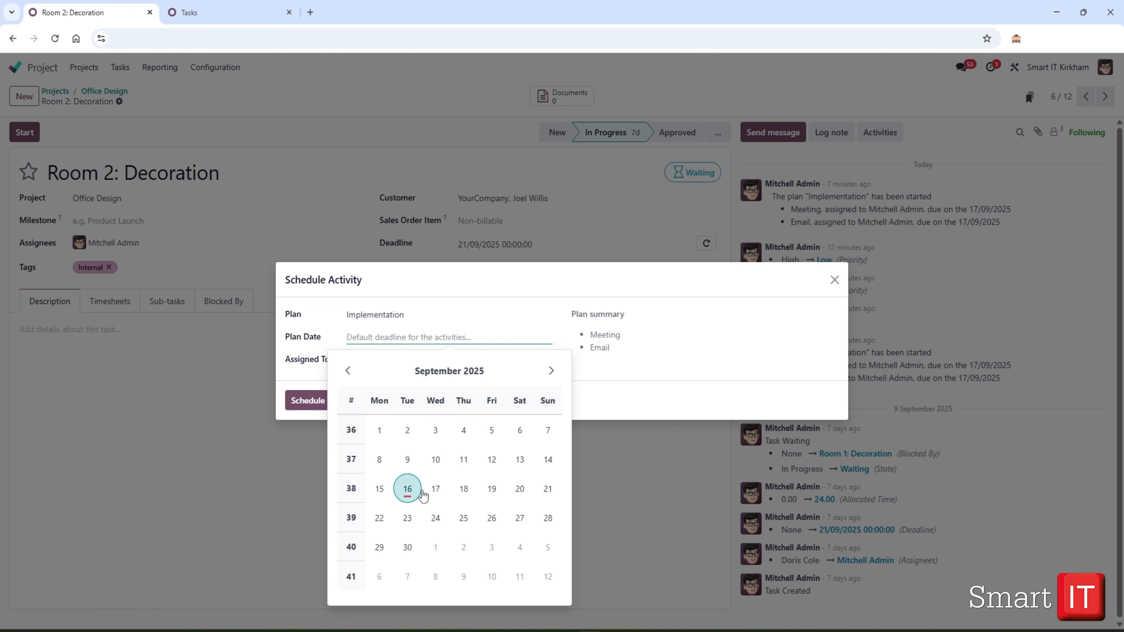
pyautogui.click(436, 495)
pyautogui.click(307, 401)
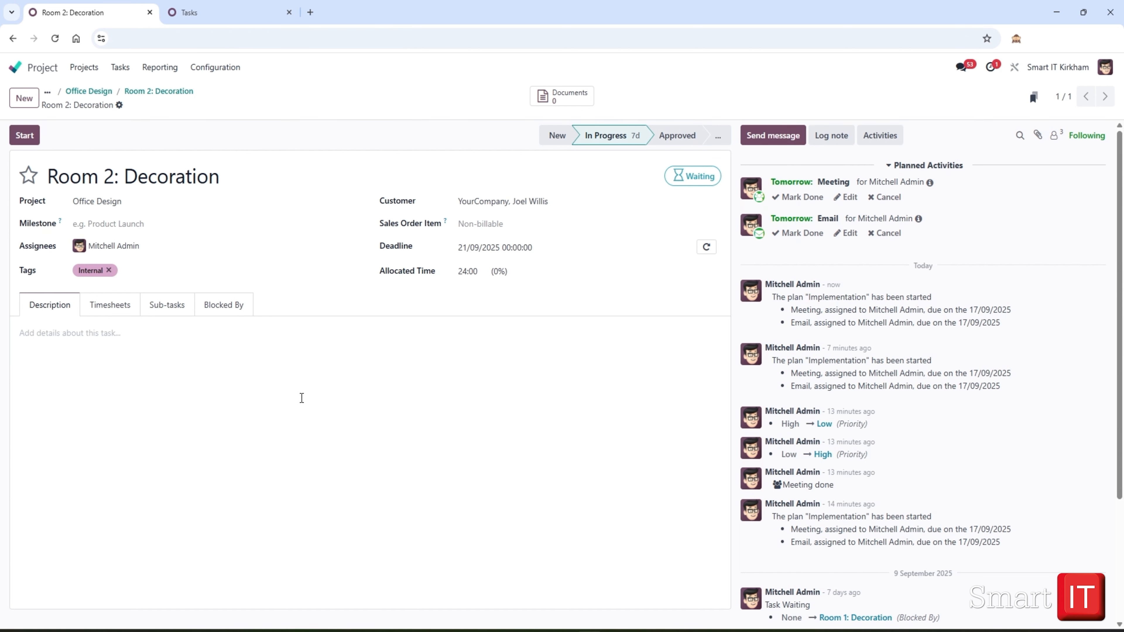
# Open the full list of the current user's activities
pyautogui.click(995, 68)
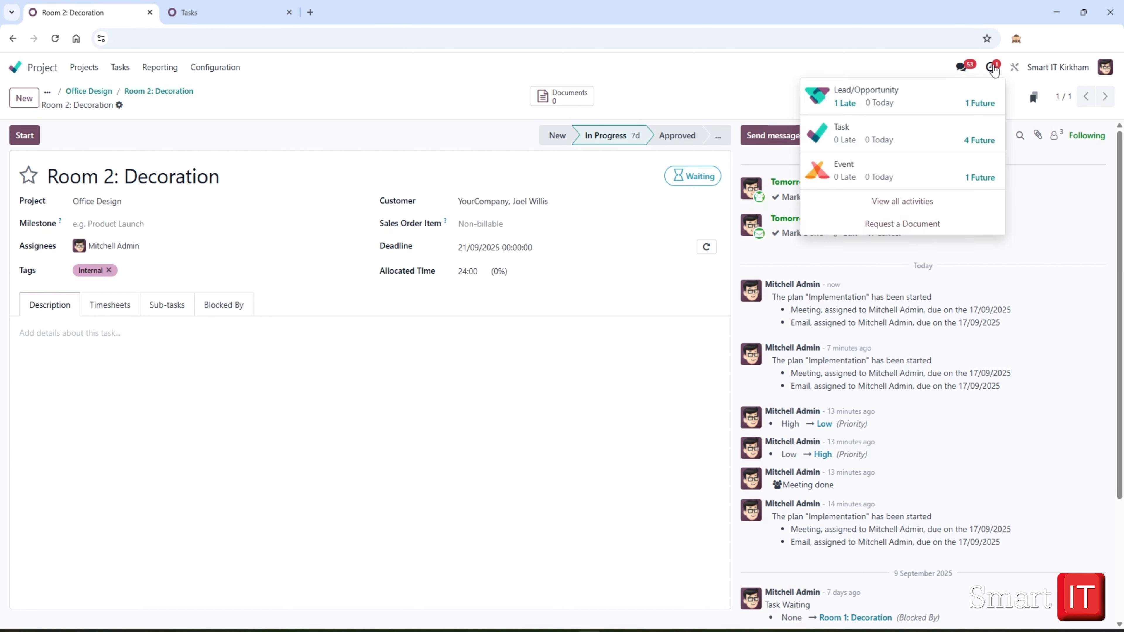
pyautogui.click(894, 207)
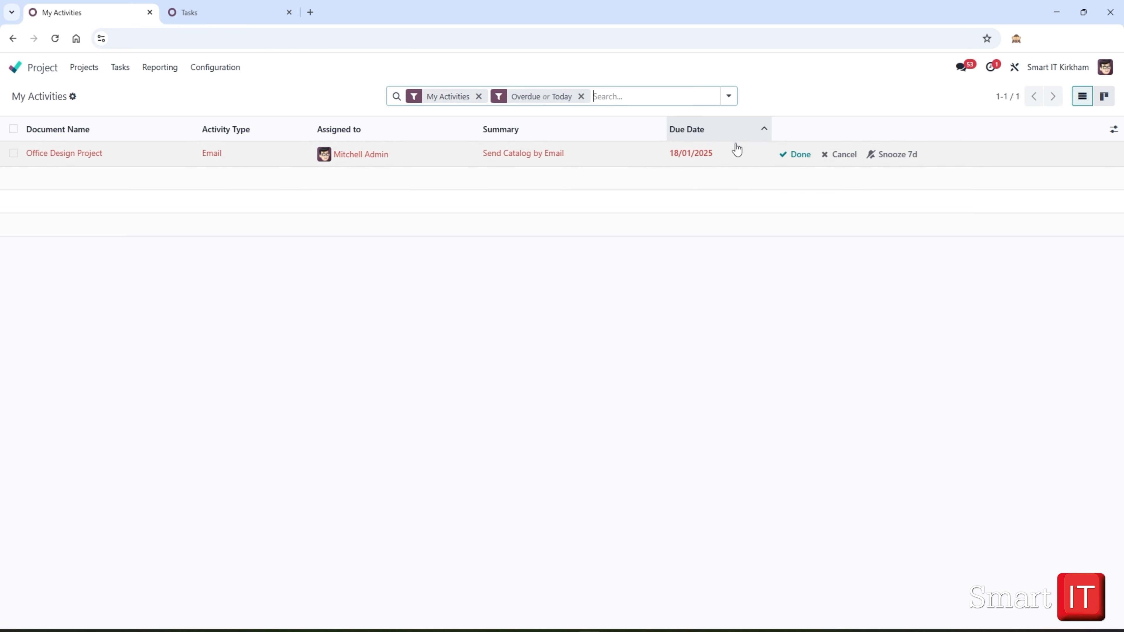
# Remove the Overdue or Today filter from the activities list and mark the Room 2: Decoration Meeting activity as done
pyautogui.click(581, 96)
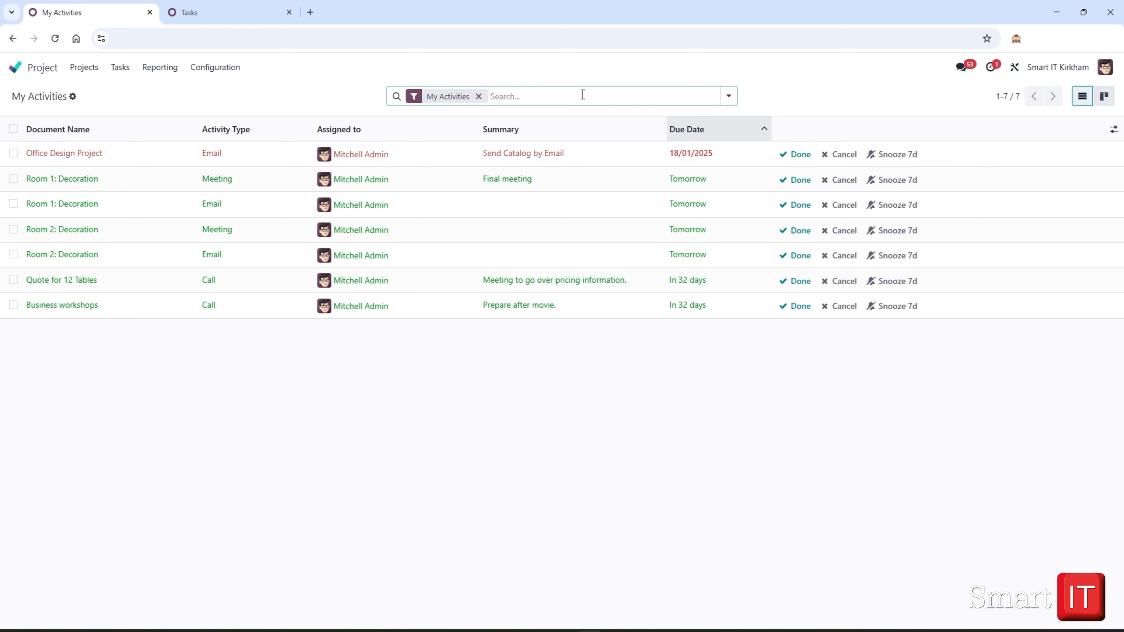
pyautogui.click(801, 231)
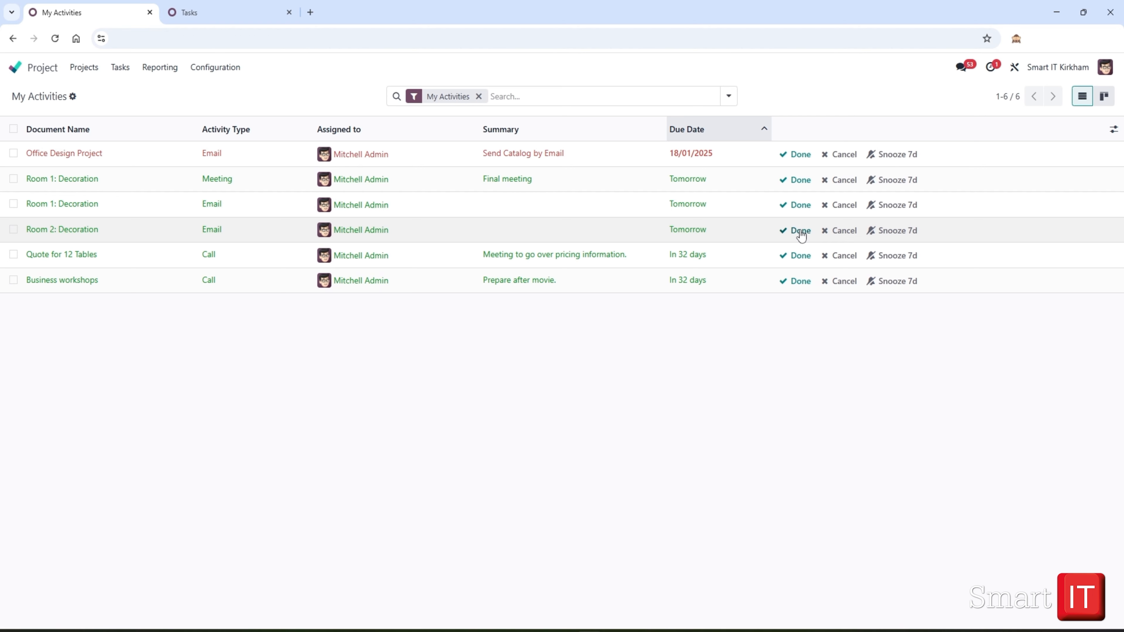
# Open the task board of the Office Design project
pyautogui.click(82, 72)
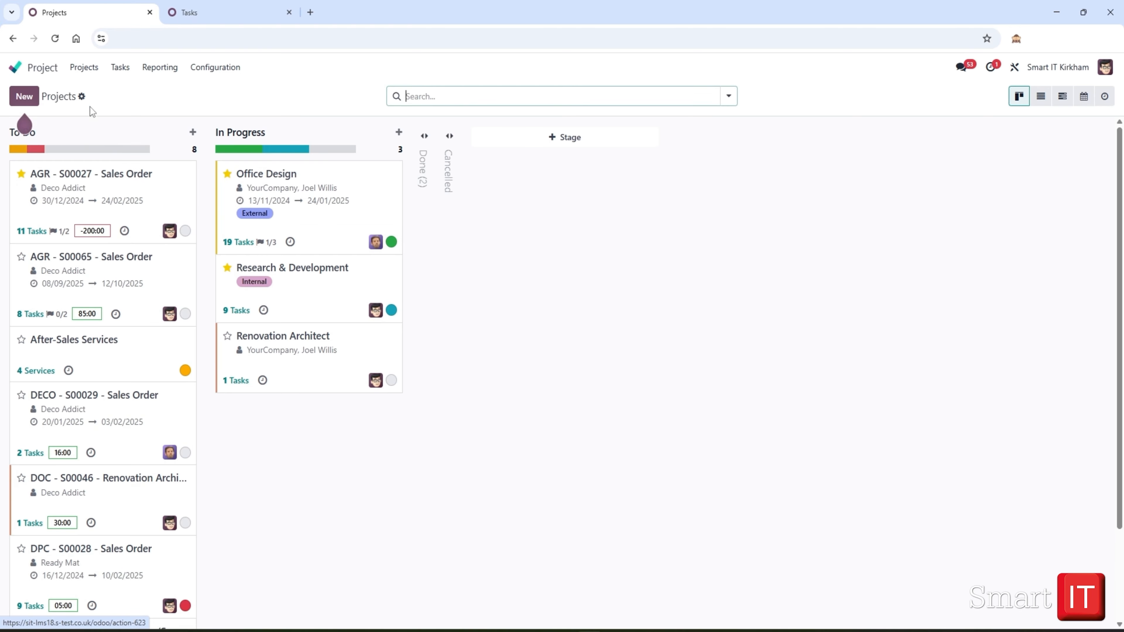
pyautogui.click(295, 193)
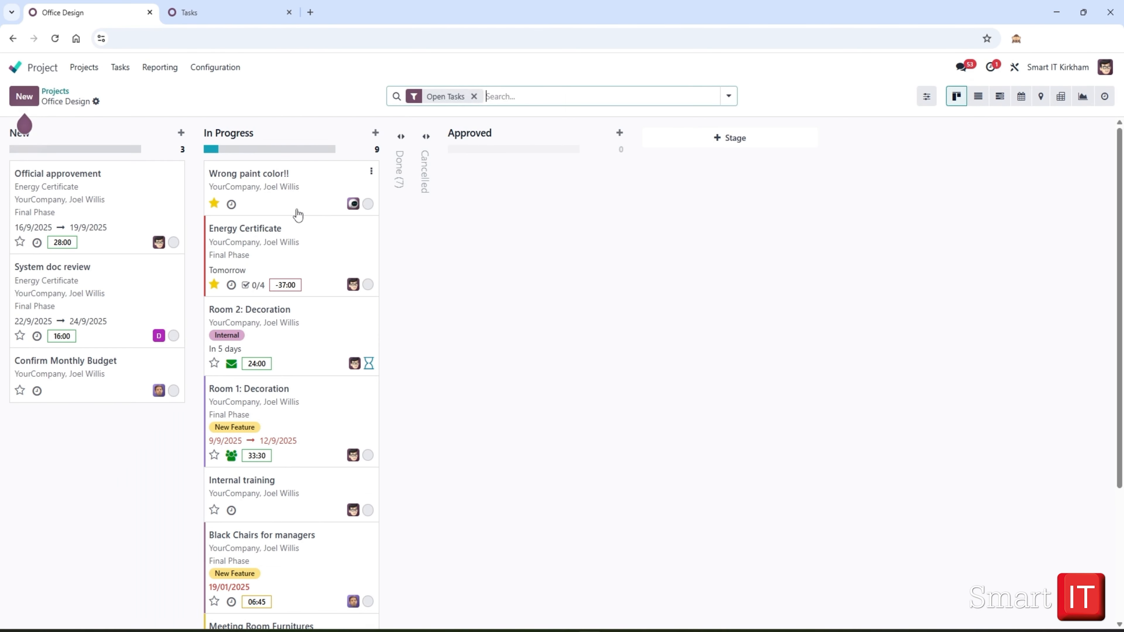
pyautogui.click(231, 286)
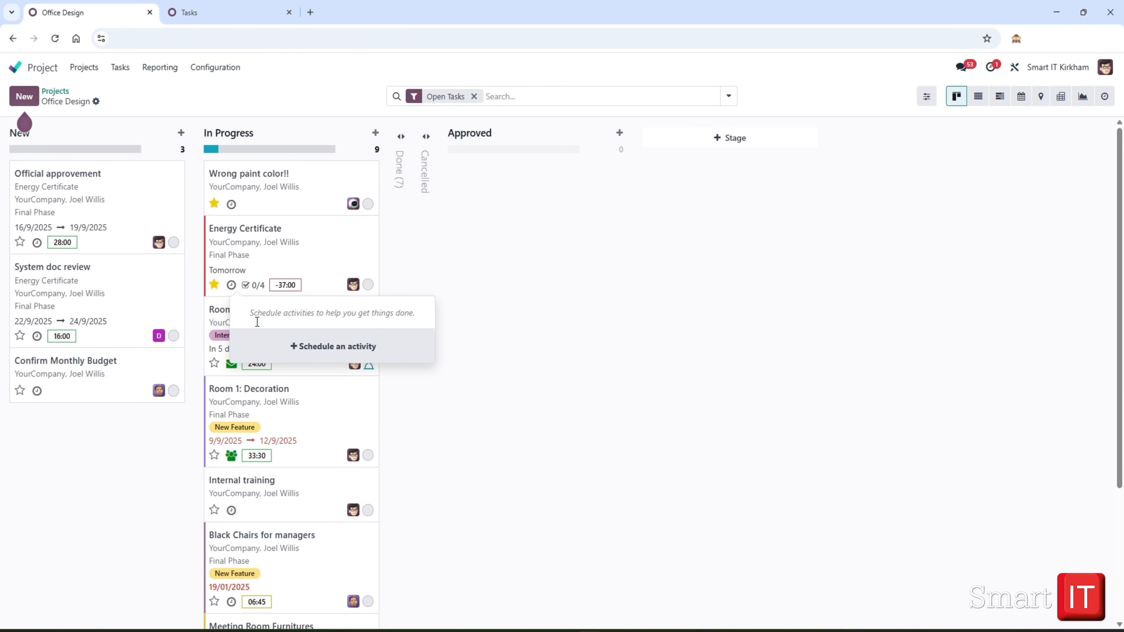
pyautogui.click(348, 351)
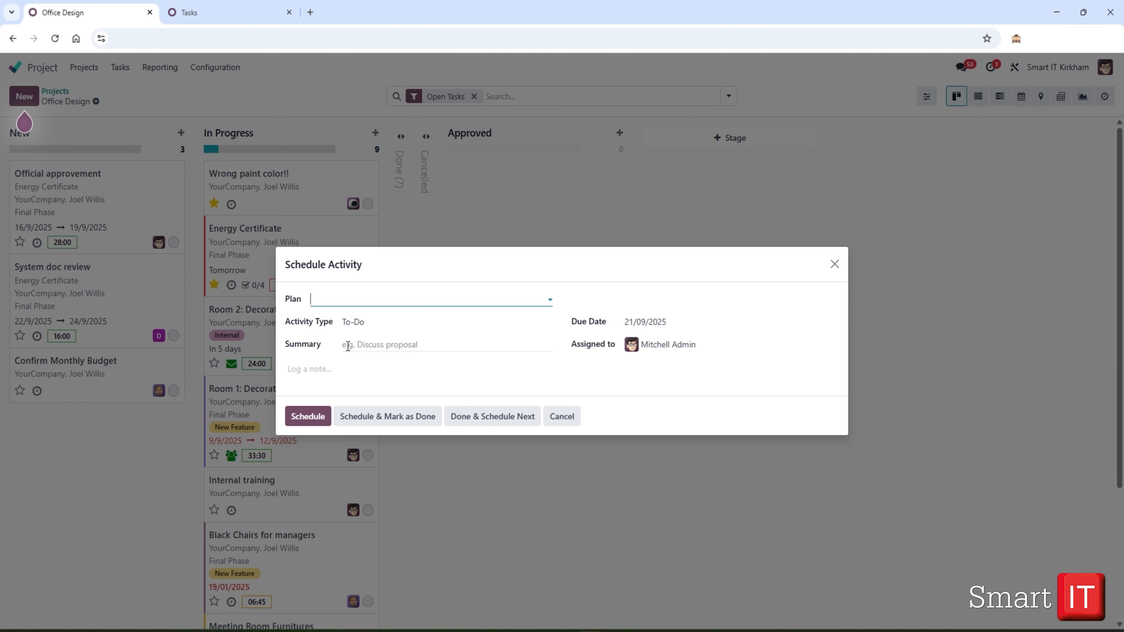
pyautogui.click(566, 421)
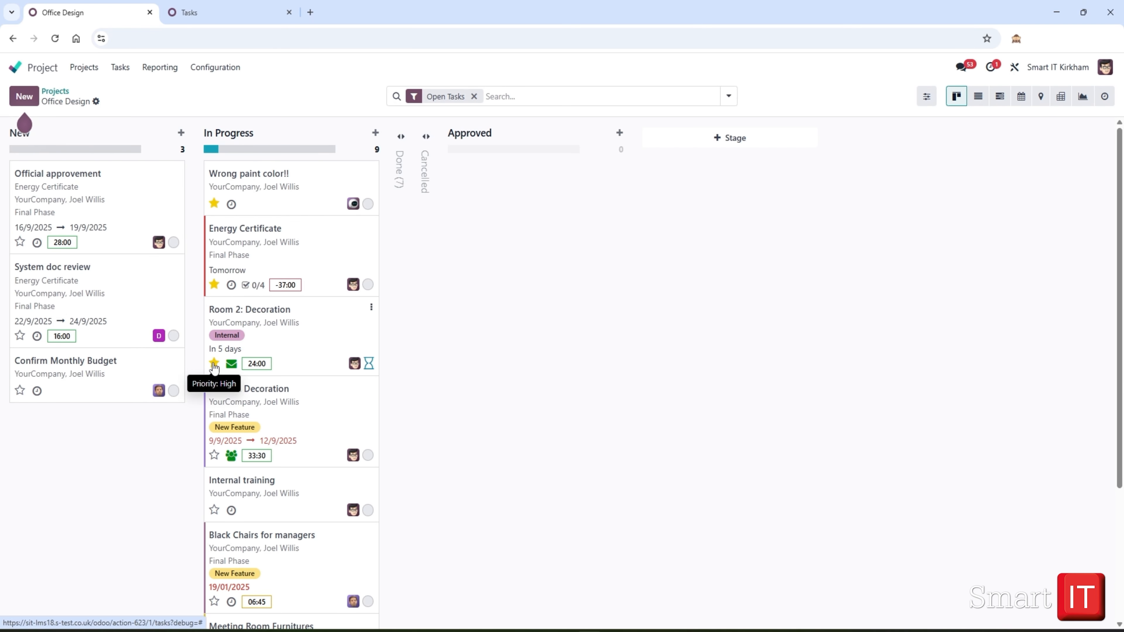
pyautogui.click(241, 13)
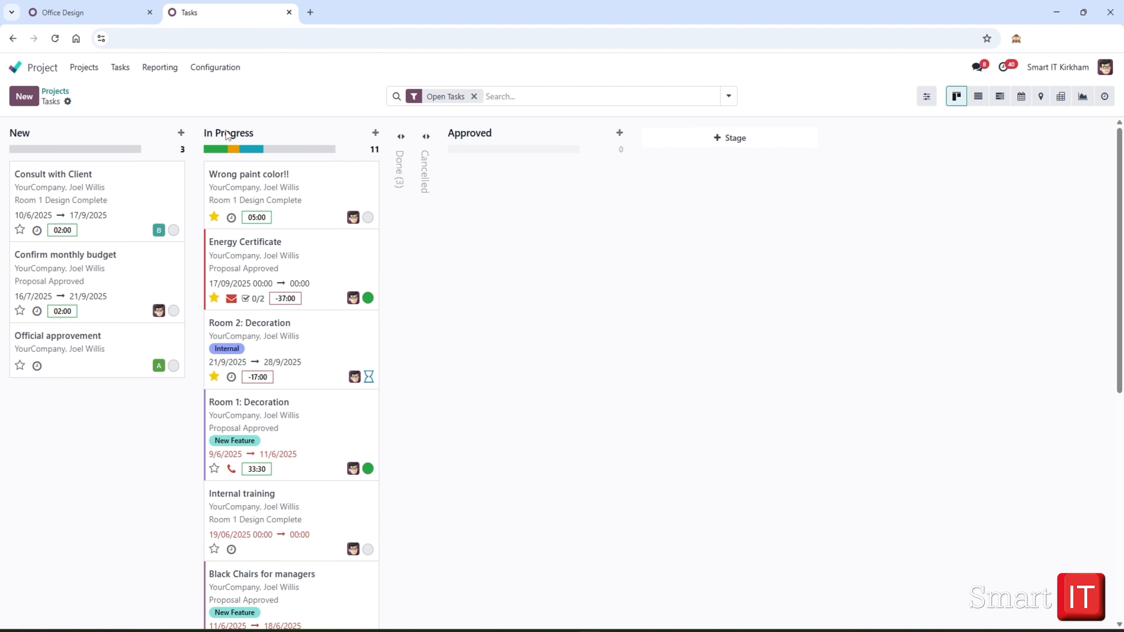
pyautogui.click(340, 378)
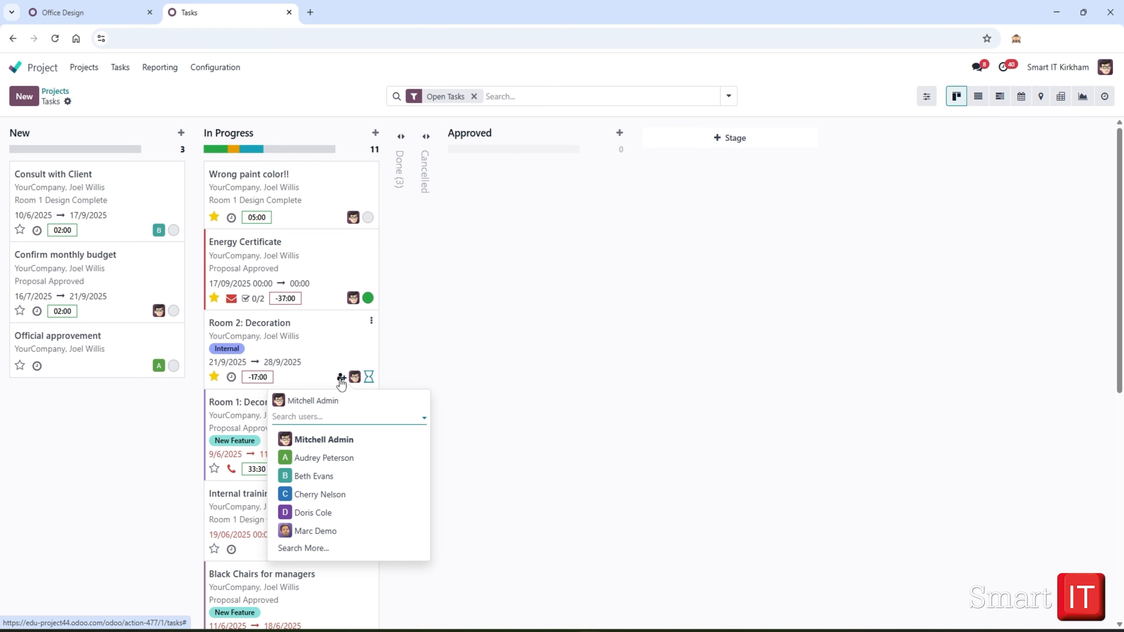
pyautogui.click(116, 13)
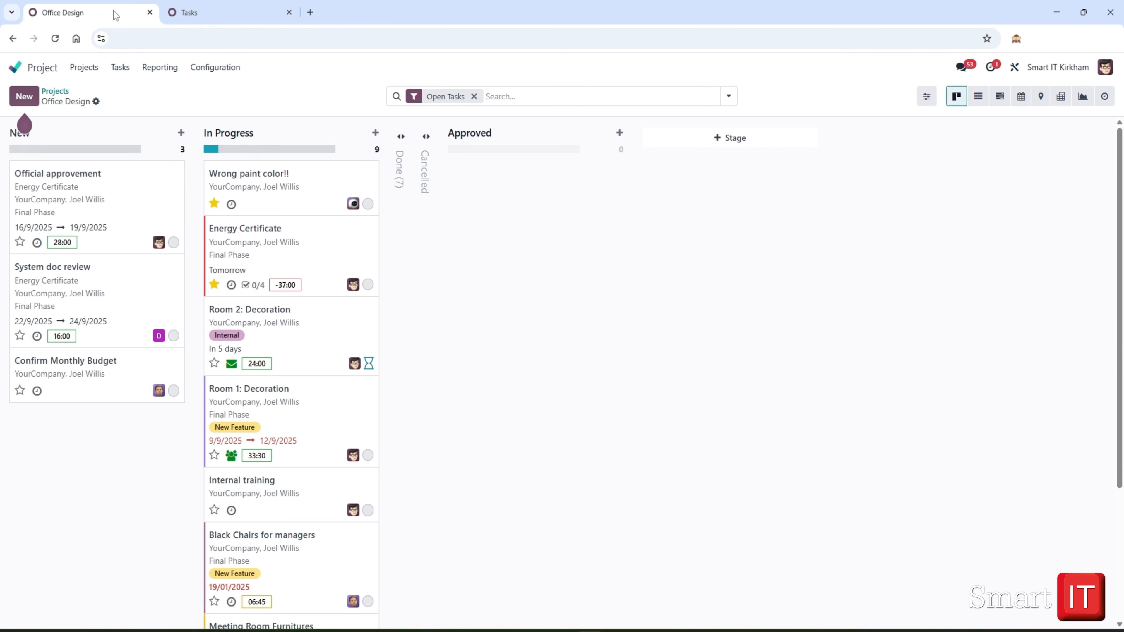
pyautogui.click(371, 307)
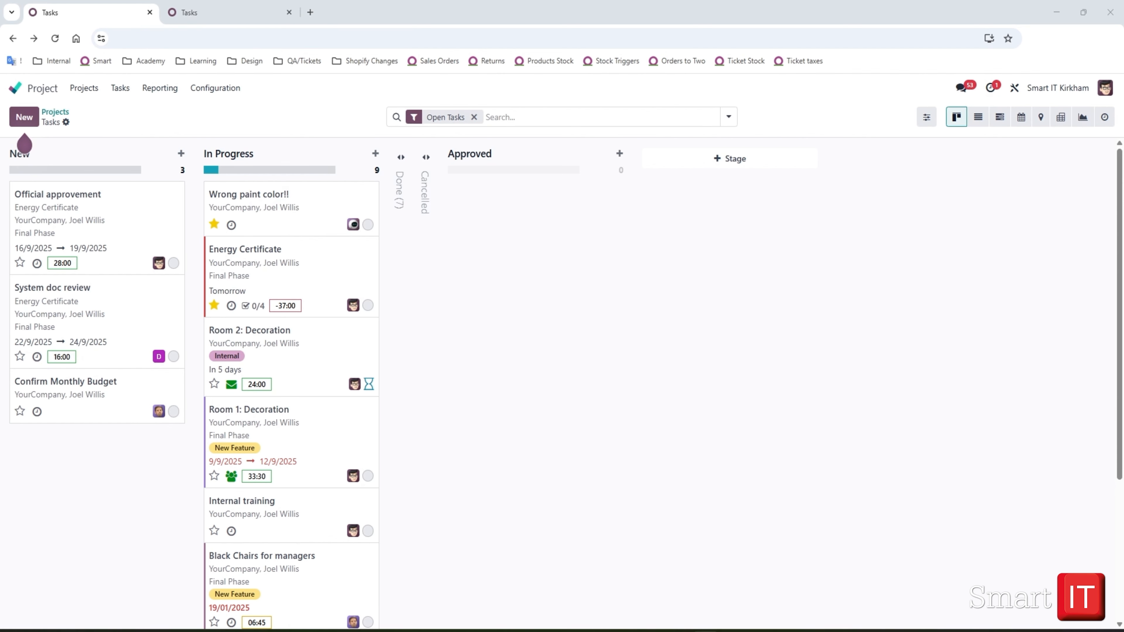
# Open the documents of the Office Design project from the projects overview
pyautogui.click(84, 89)
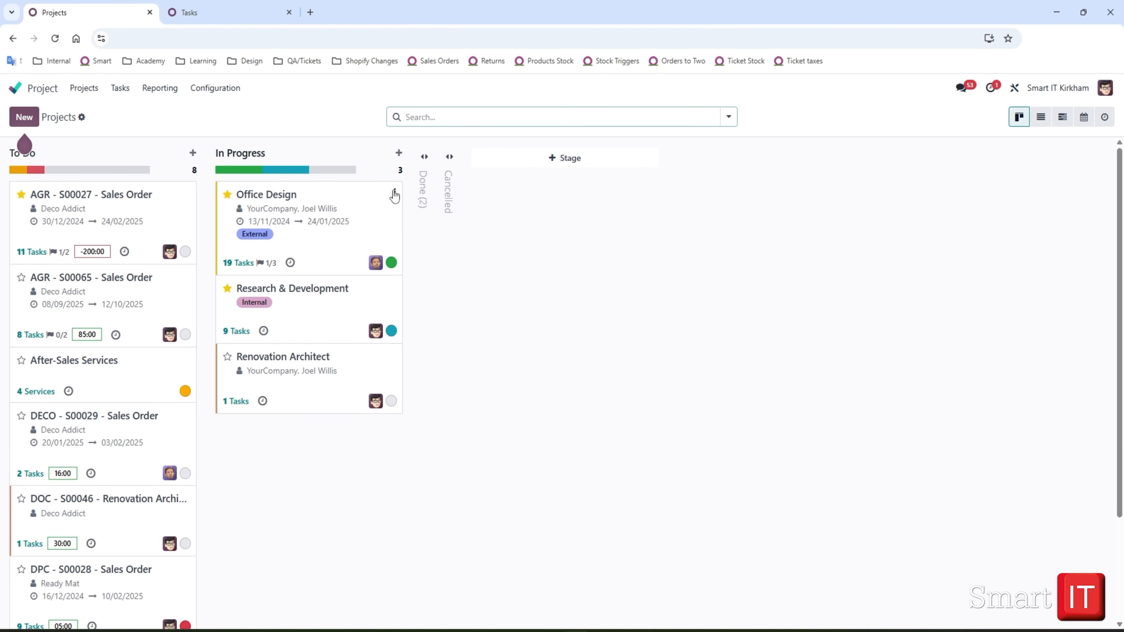
pyautogui.click(395, 194)
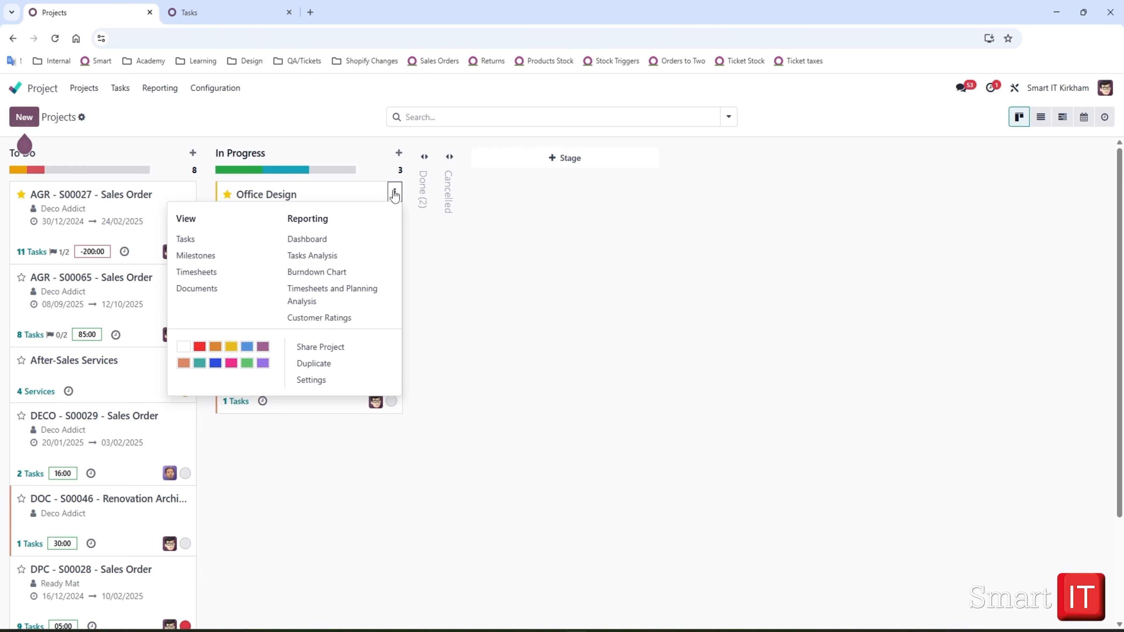
pyautogui.click(198, 290)
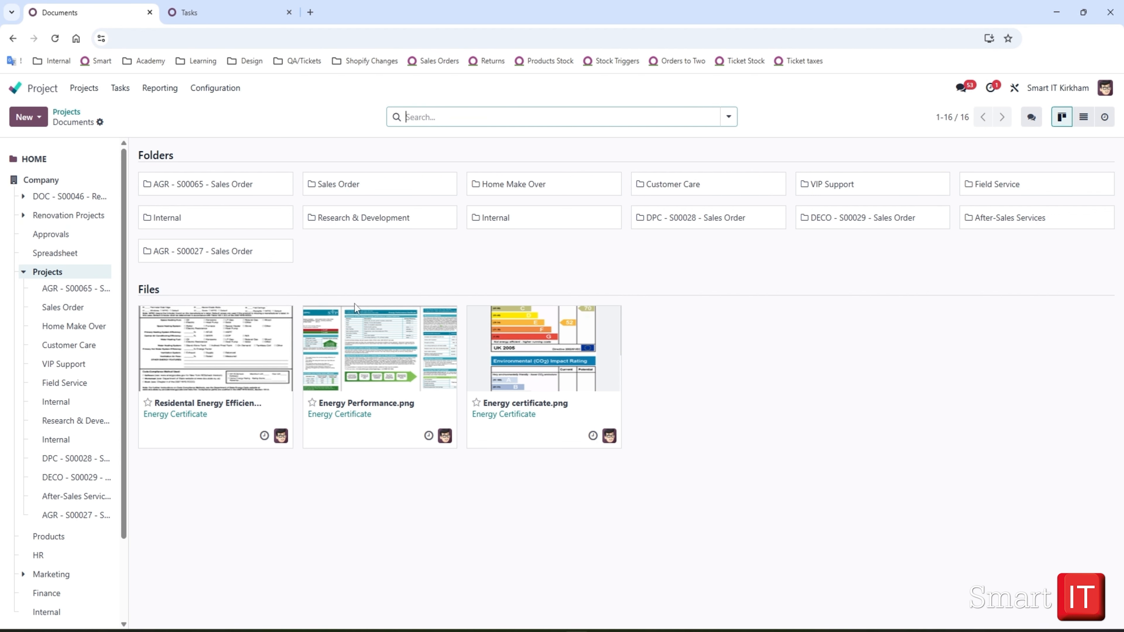
# Show the documents as a list and view its optional columns before returning to the projects overview
pyautogui.click(1084, 117)
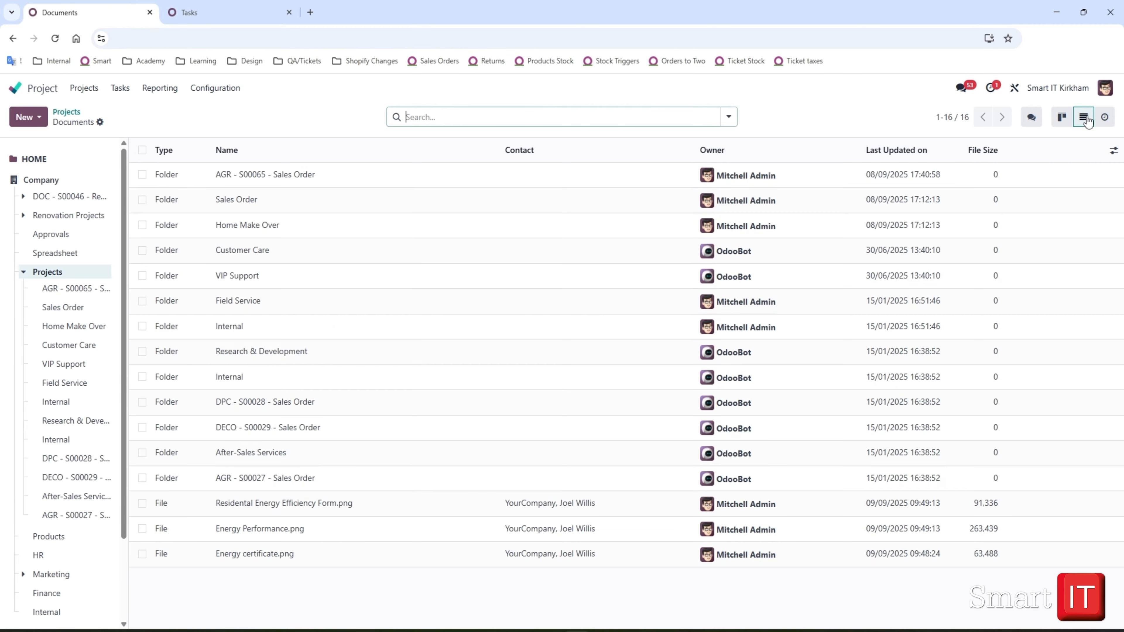
pyautogui.click(1114, 151)
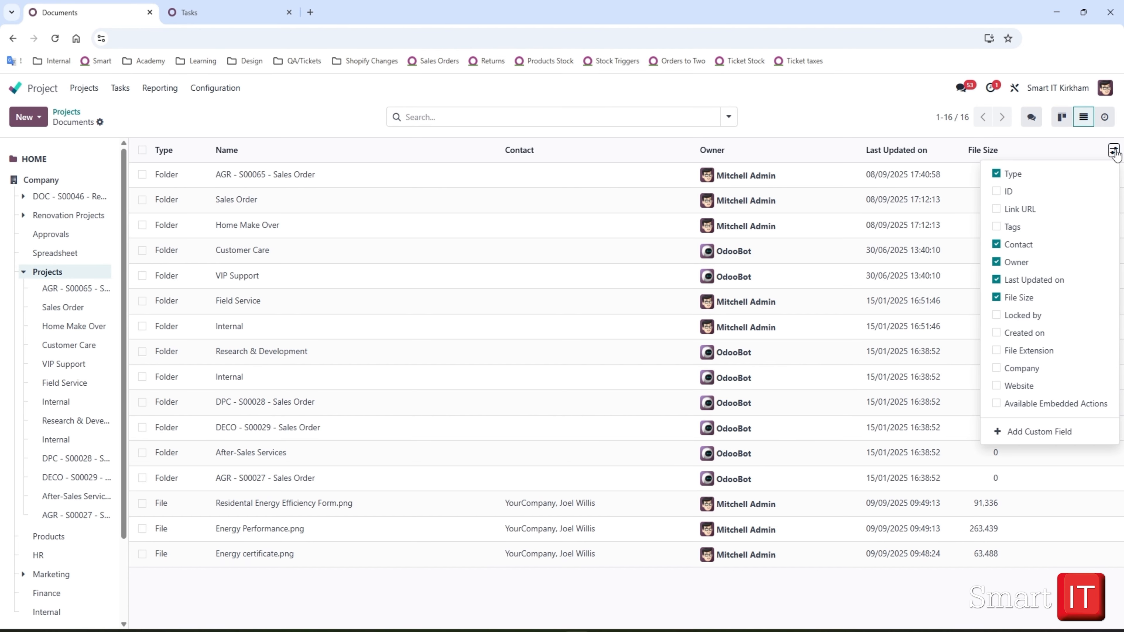
pyautogui.click(66, 113)
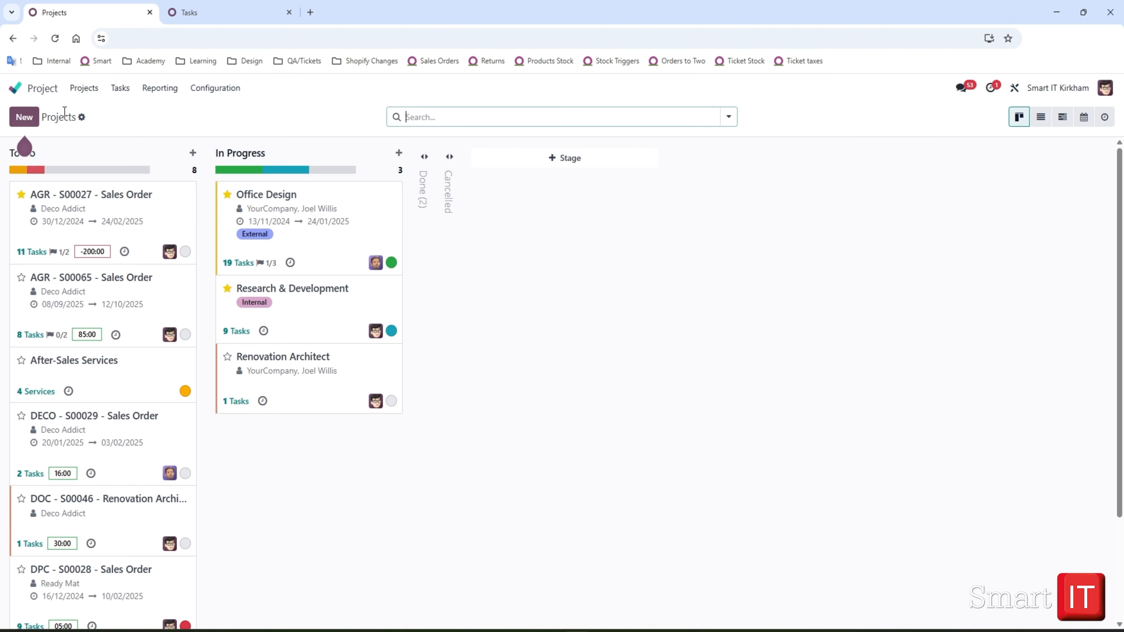